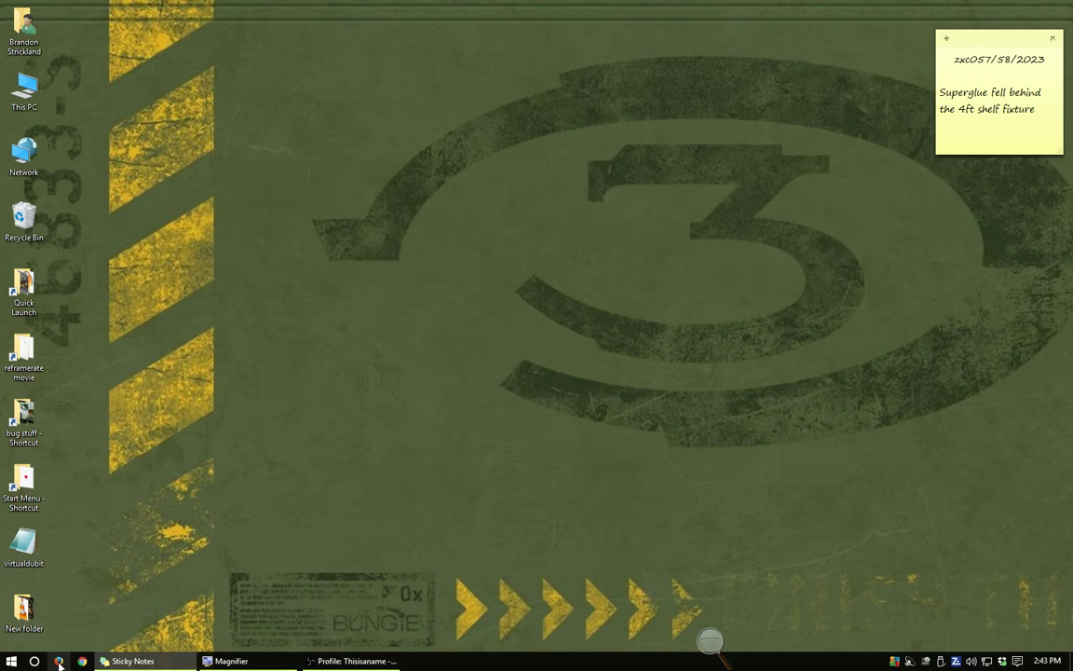
Step: Bring up the Magnifier controls and launch Firefox from the taskbar
click(710, 641)
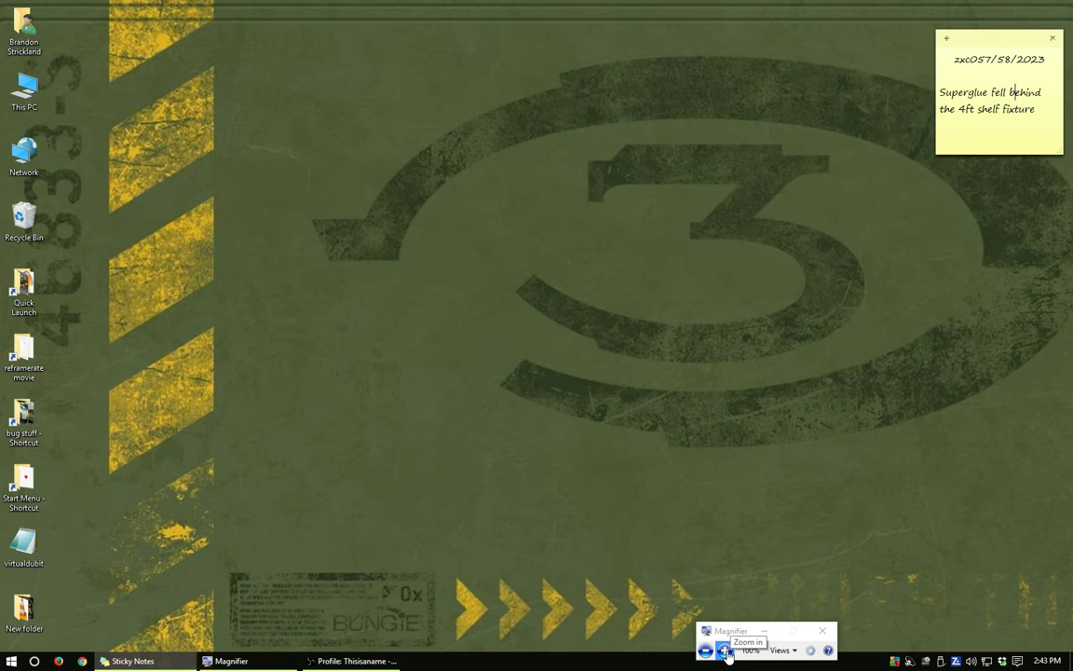
click(58, 661)
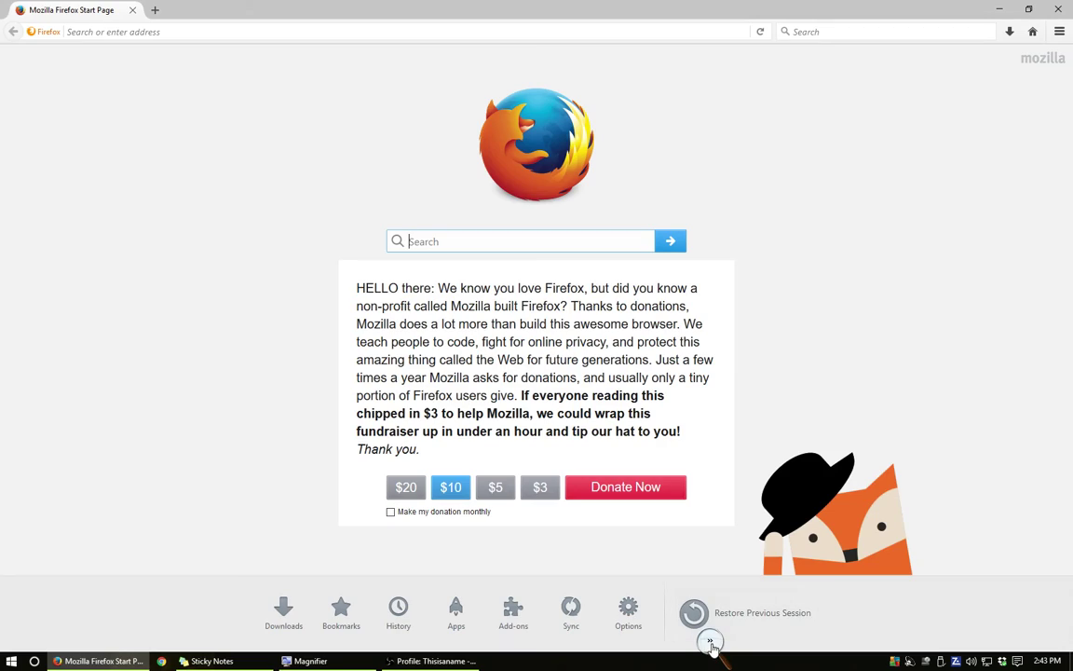
Step: Magnify the screen to 200% and load emuparadise.me, fixing a typo in the address
click(709, 643)
click(723, 646)
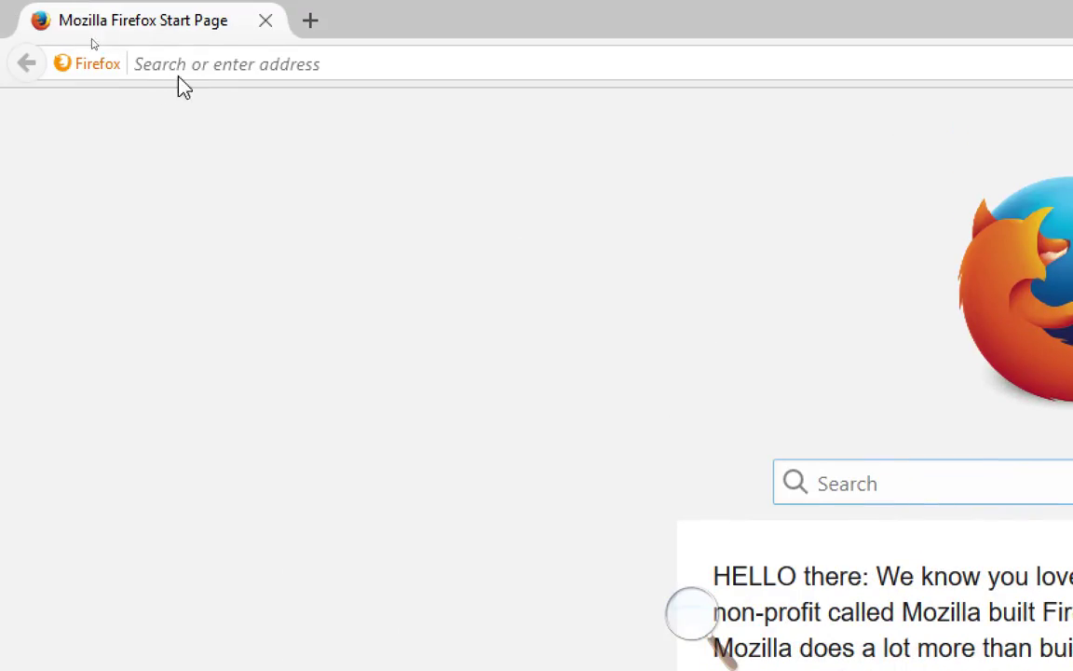
click(227, 60)
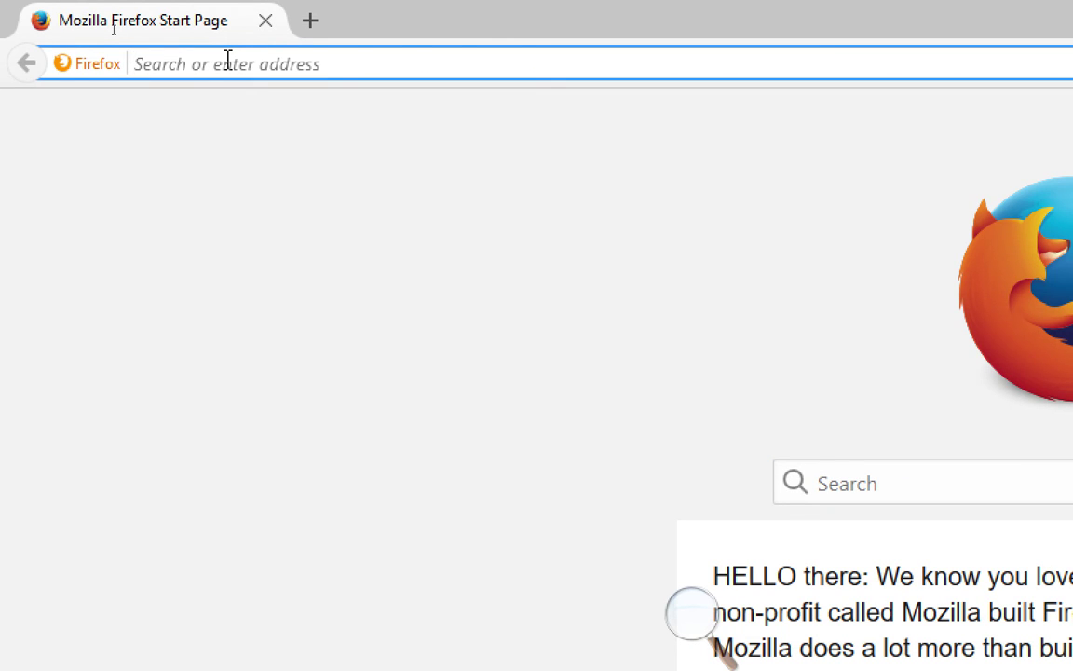
text(emupara)
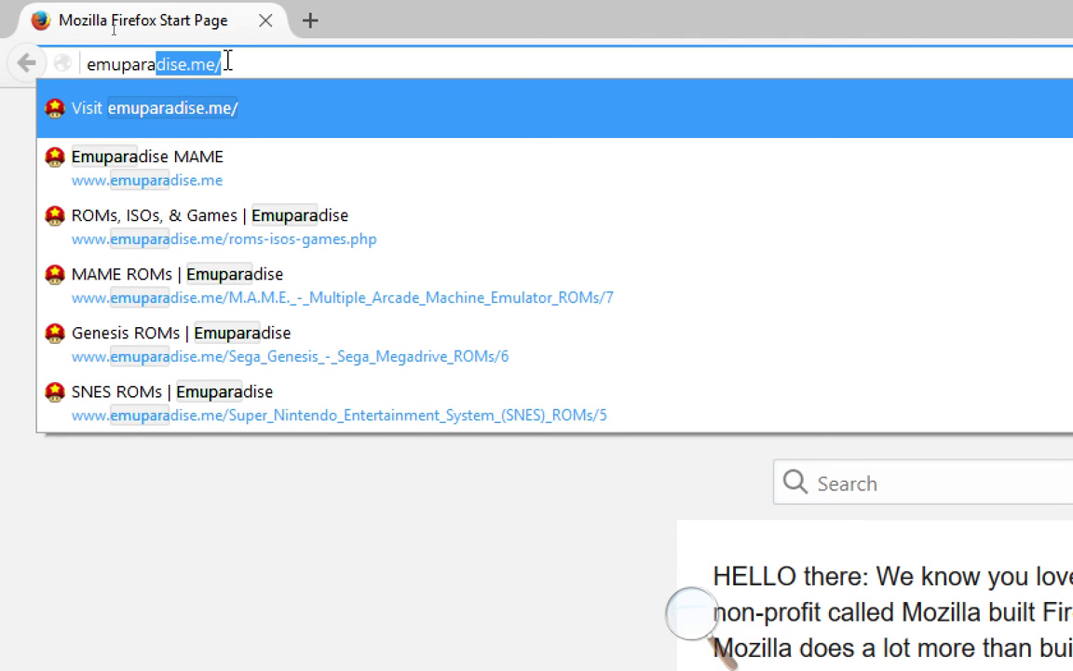
text(de)
key(BackSpace)
text(i)
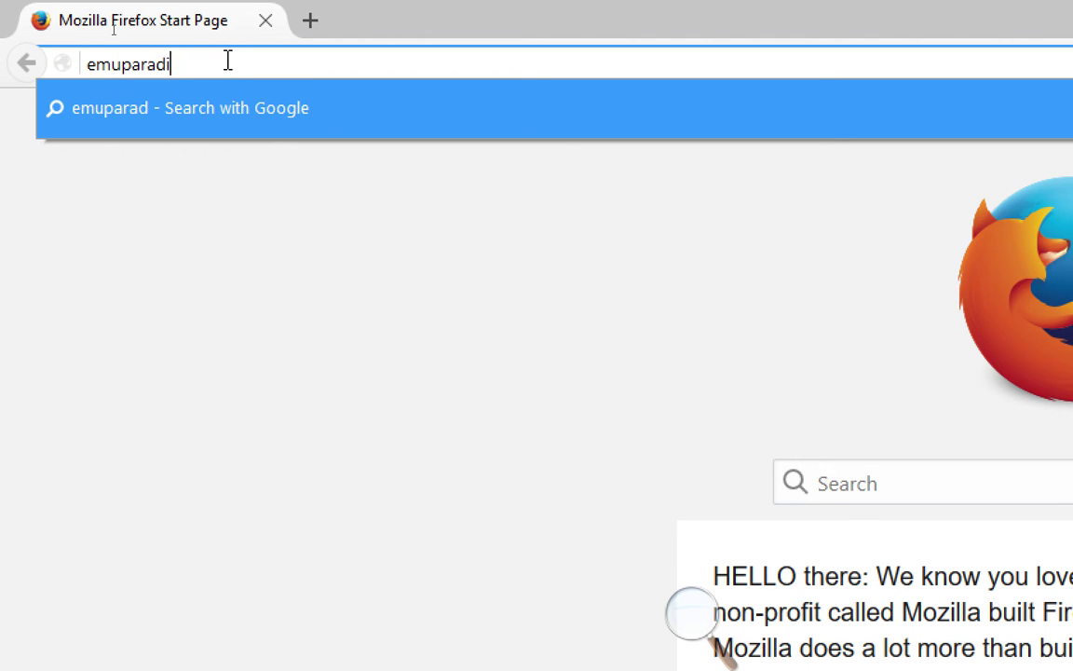
text(se.me)
key(Return)
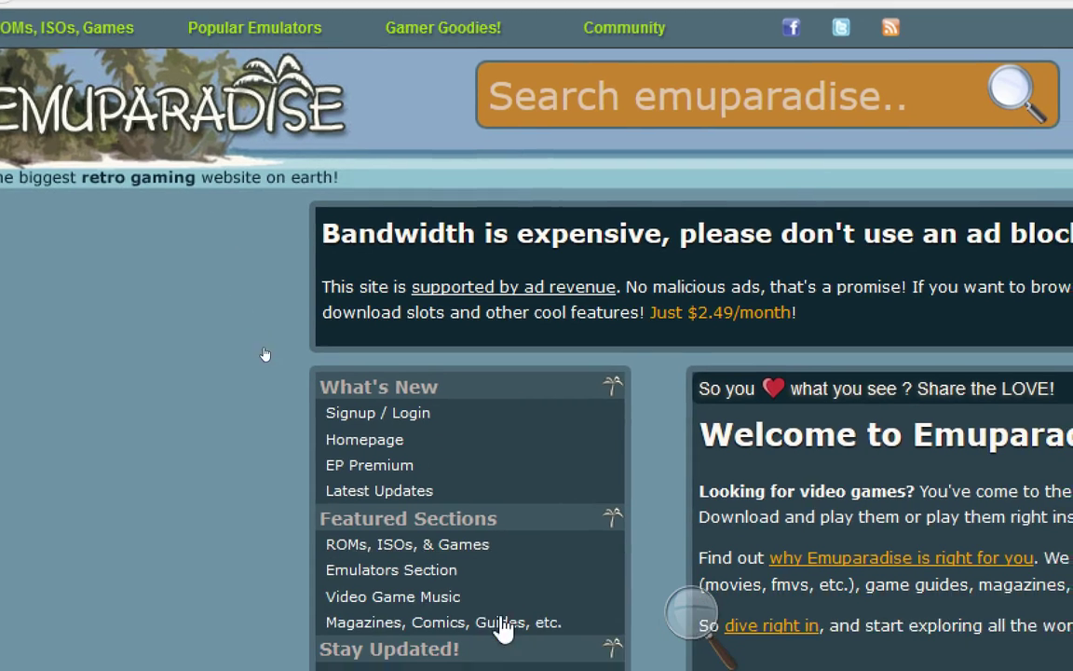
Step: Reapply 200% magnification, move the Magnifier controls aside, and open ROMs, ISOs, & Games from Featured Sections
click(691, 616)
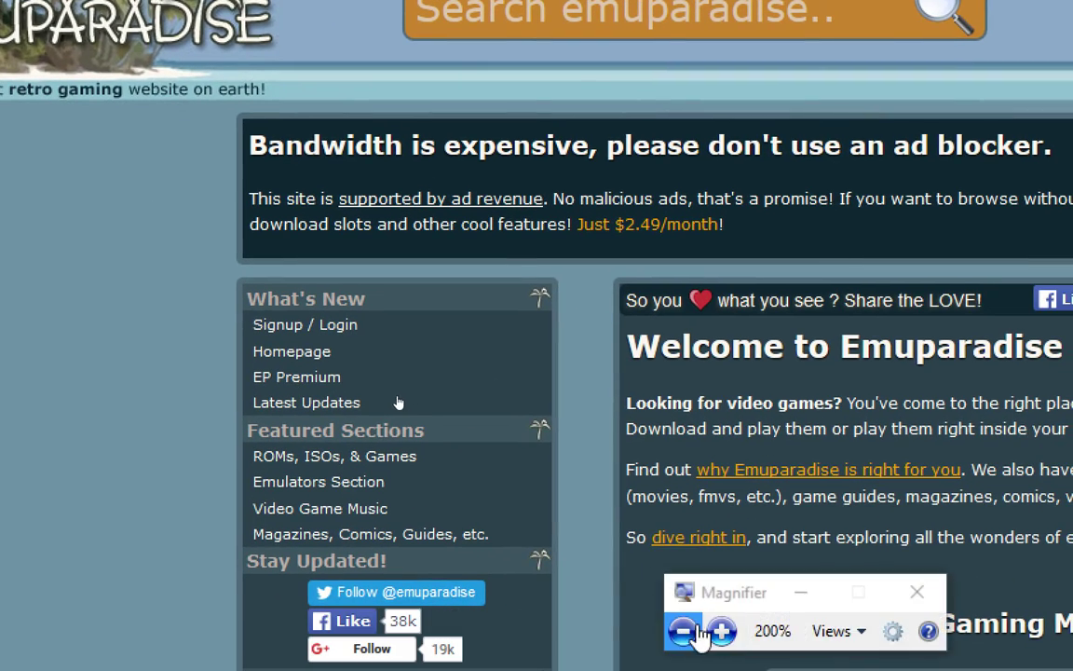
click(694, 632)
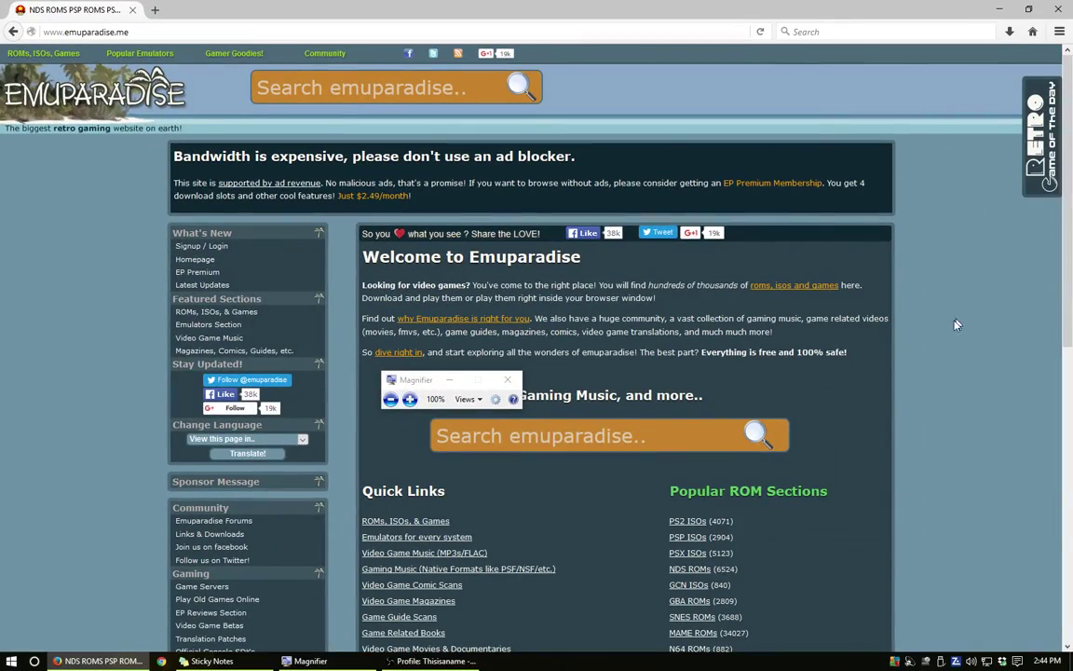
click(410, 399)
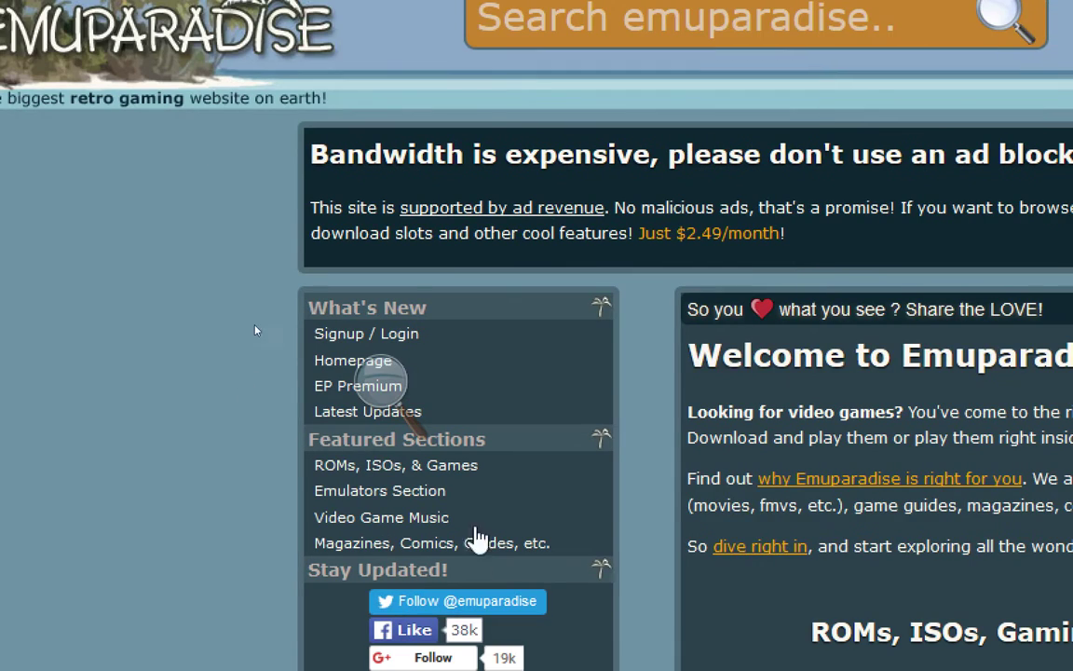
click(381, 382)
drag(443, 364, 111, 74)
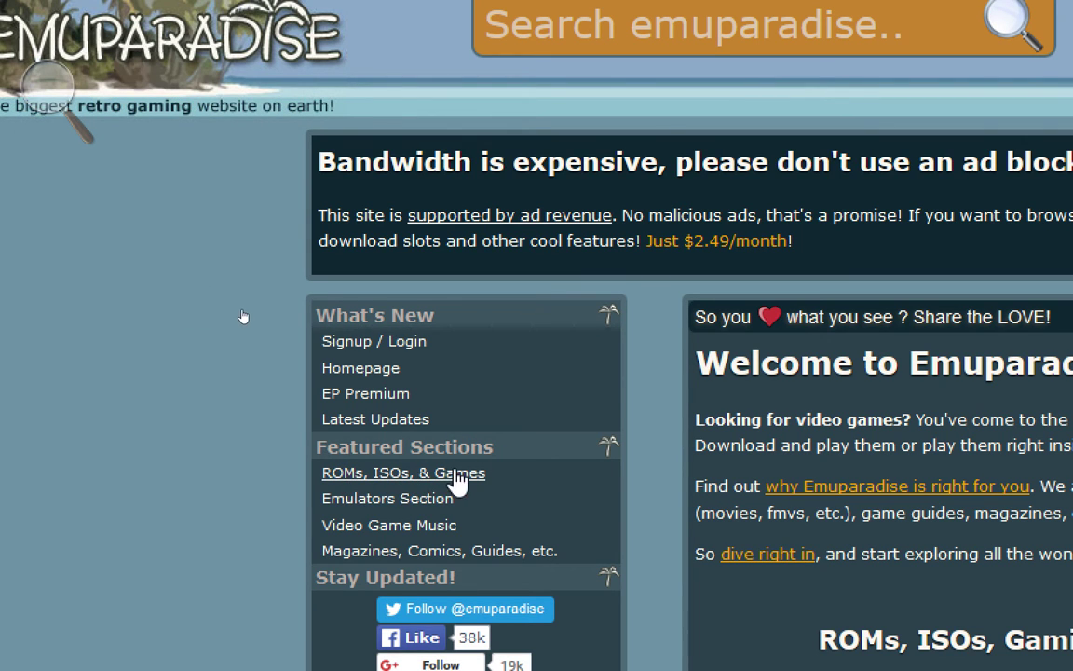
click(399, 477)
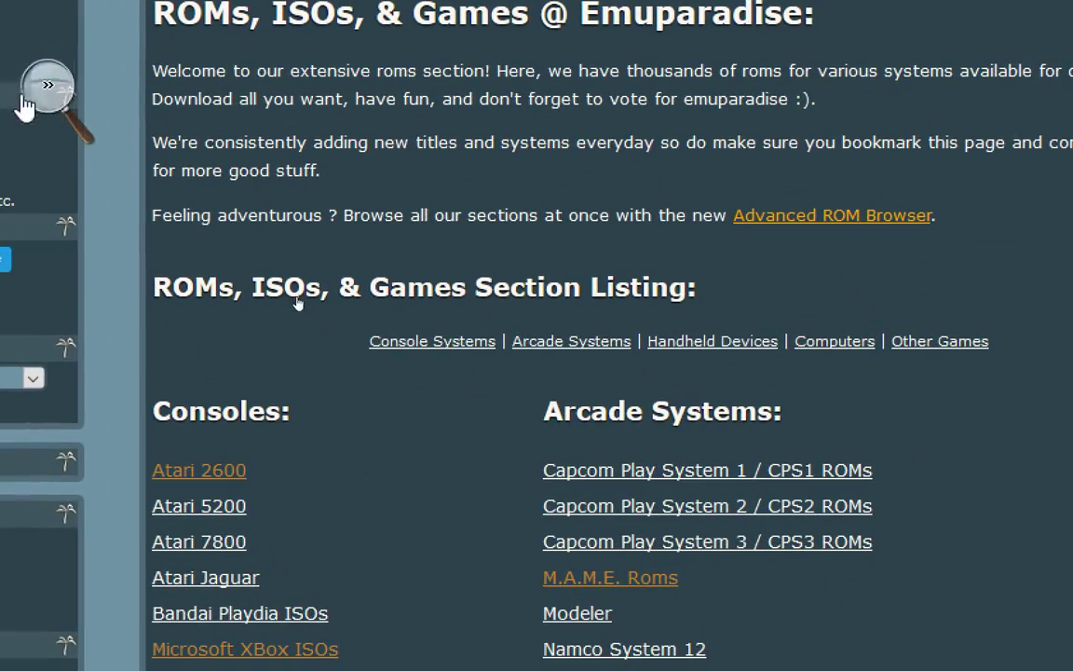
Step: Scroll the Consoles list at 100%, then zoom to 200% and open Sega Genesis/MegaDrive
click(46, 85)
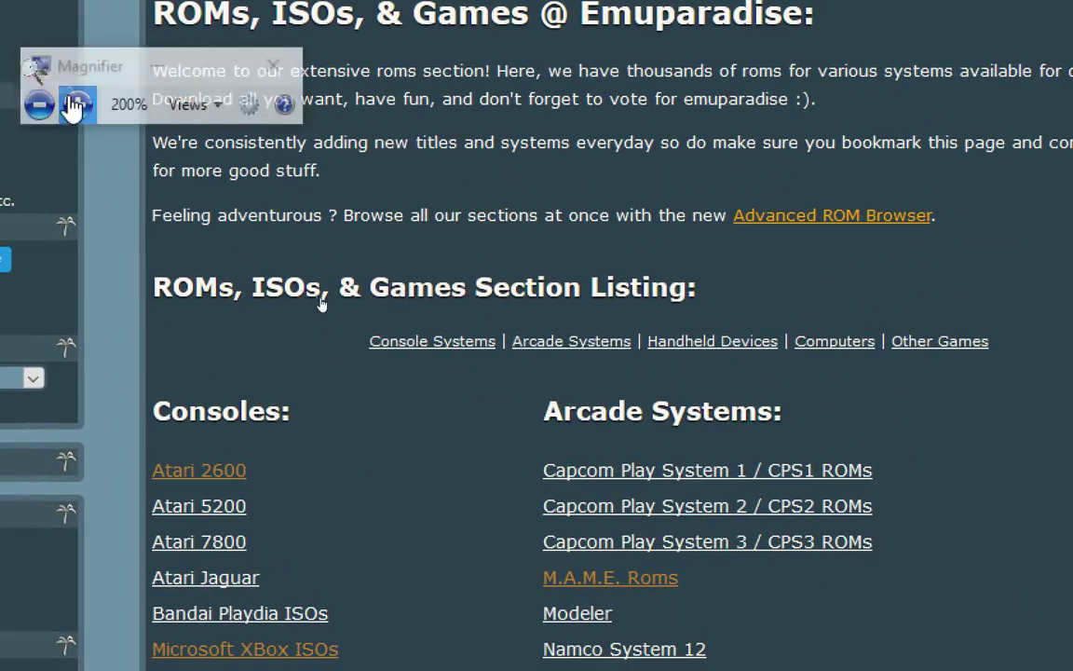
click(39, 105)
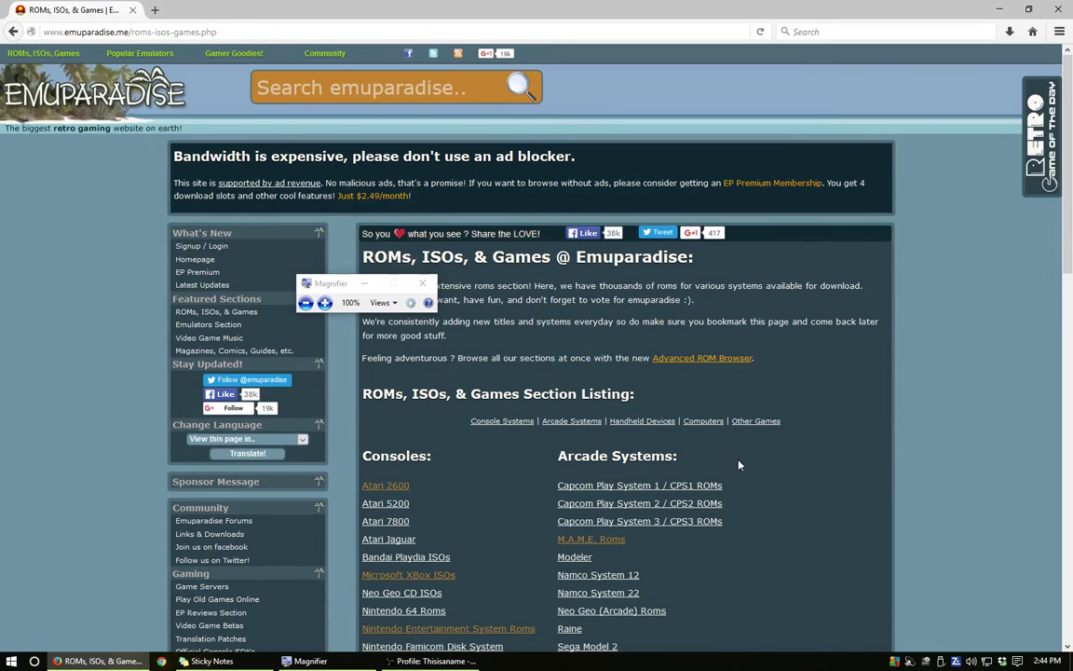
scroll(736, 462, down, 2)
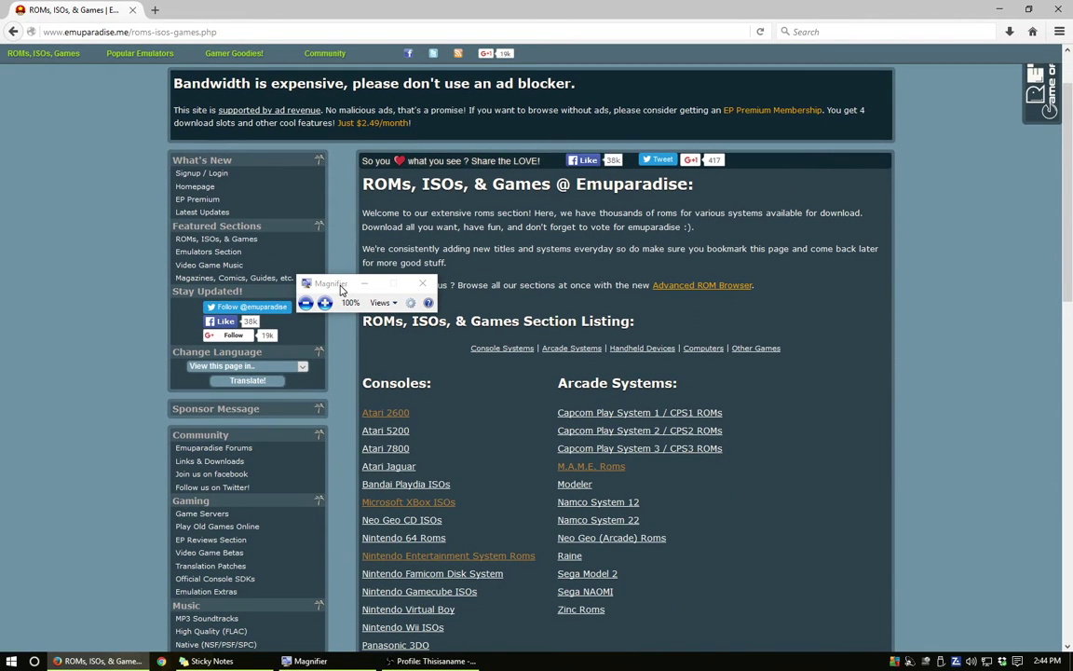
drag(341, 291, 210, 221)
scroll(773, 403, down, 3)
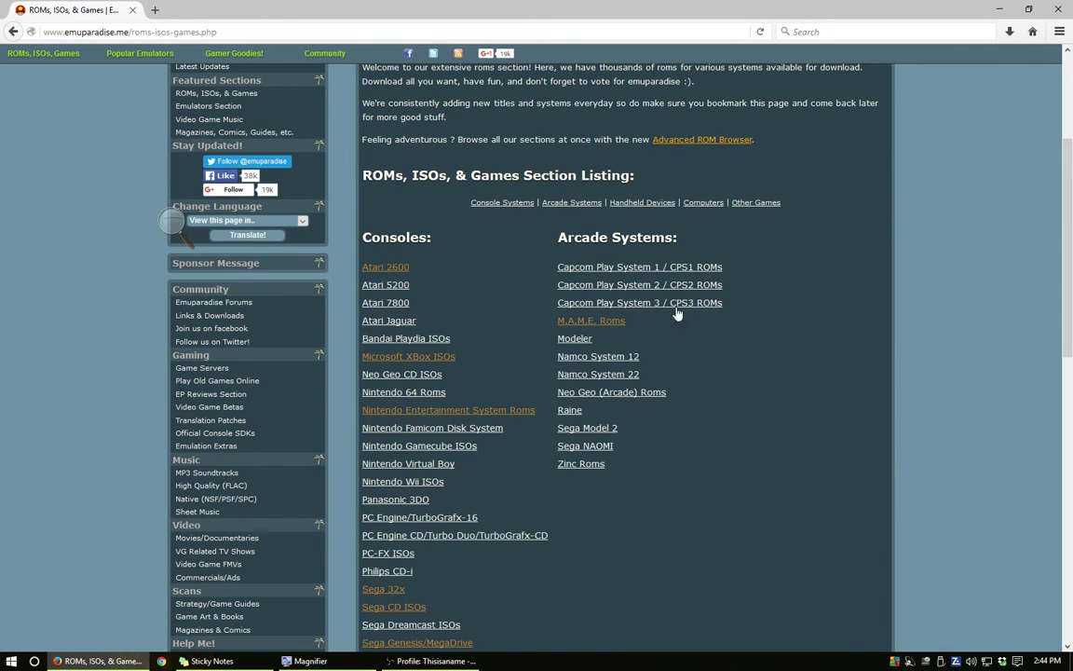
scroll(664, 486, down, 5)
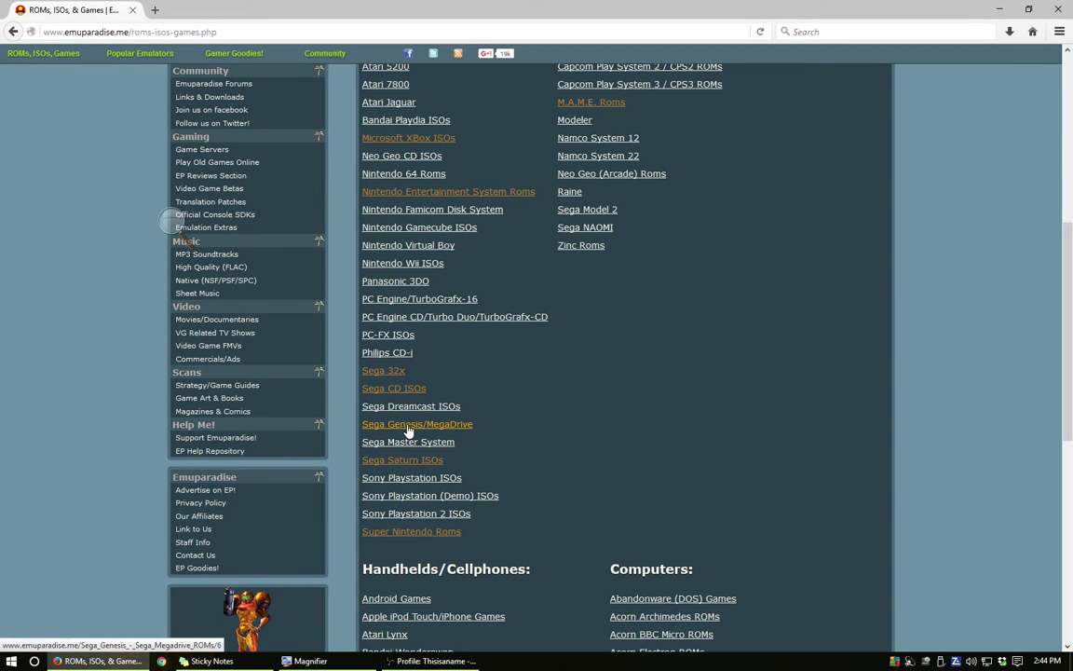
click(172, 222)
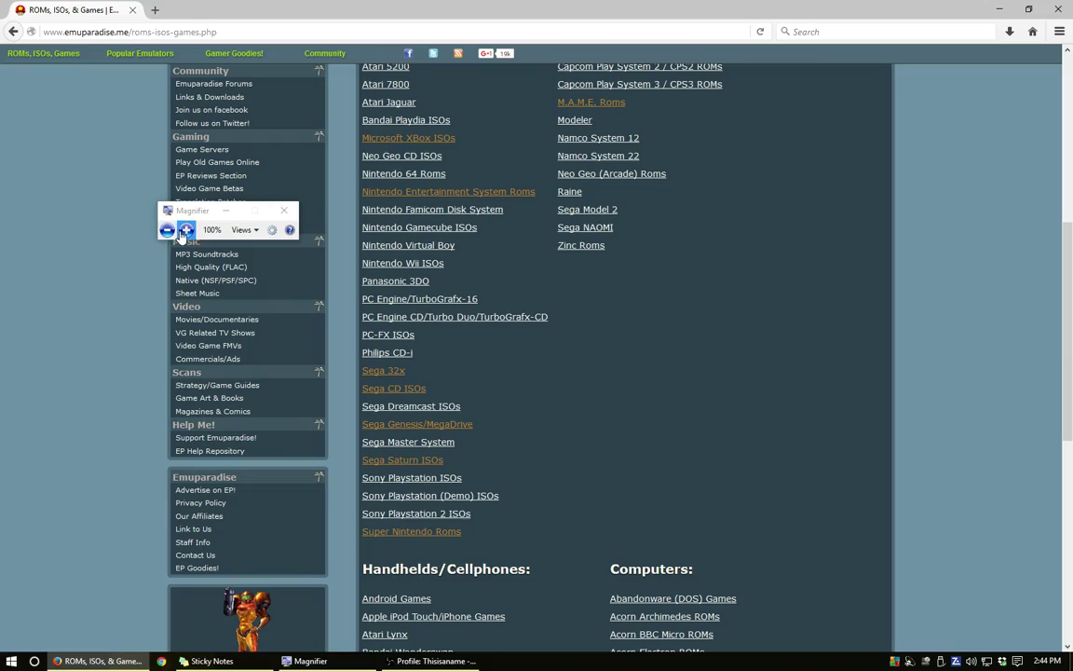
click(185, 230)
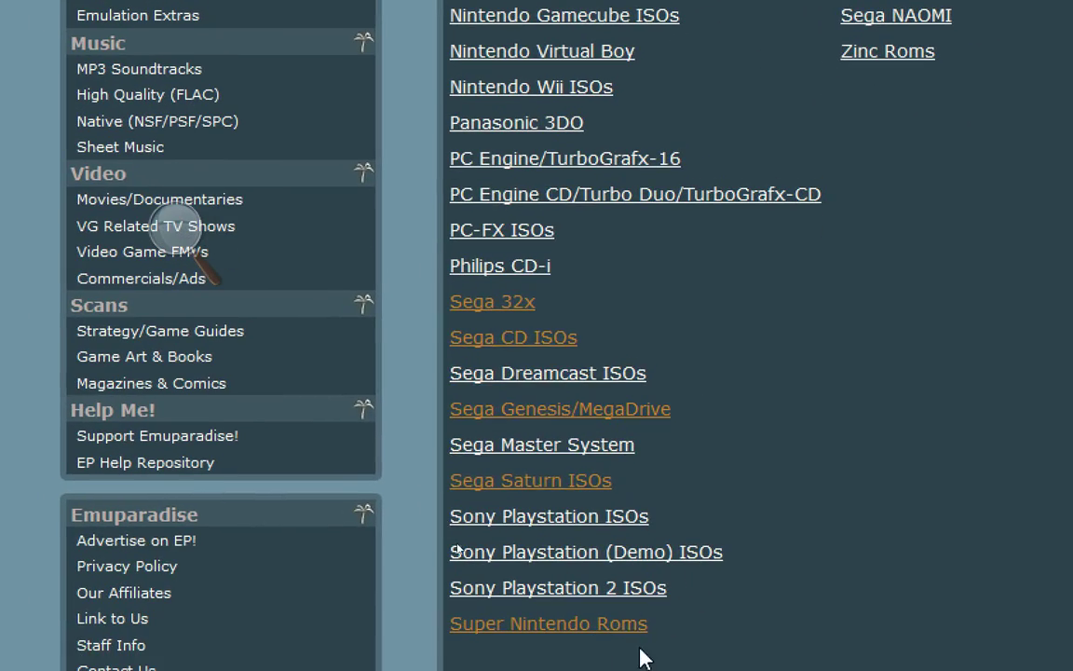
click(519, 421)
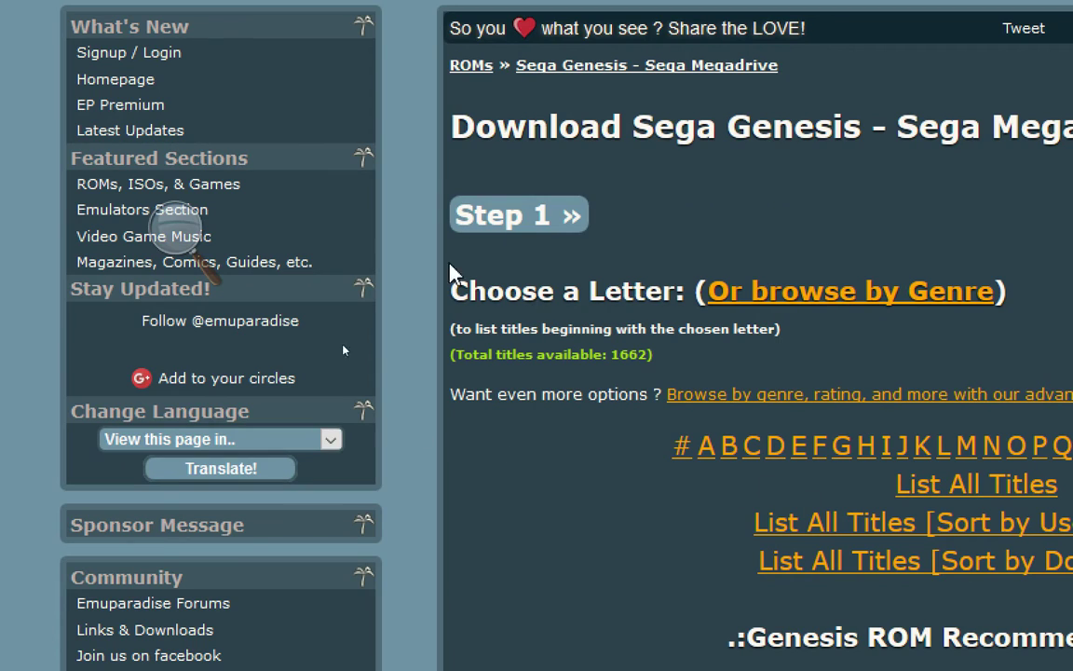
Step: Return magnification to 100% and choose letter H on the Genesis ROM page
click(174, 230)
click(166, 245)
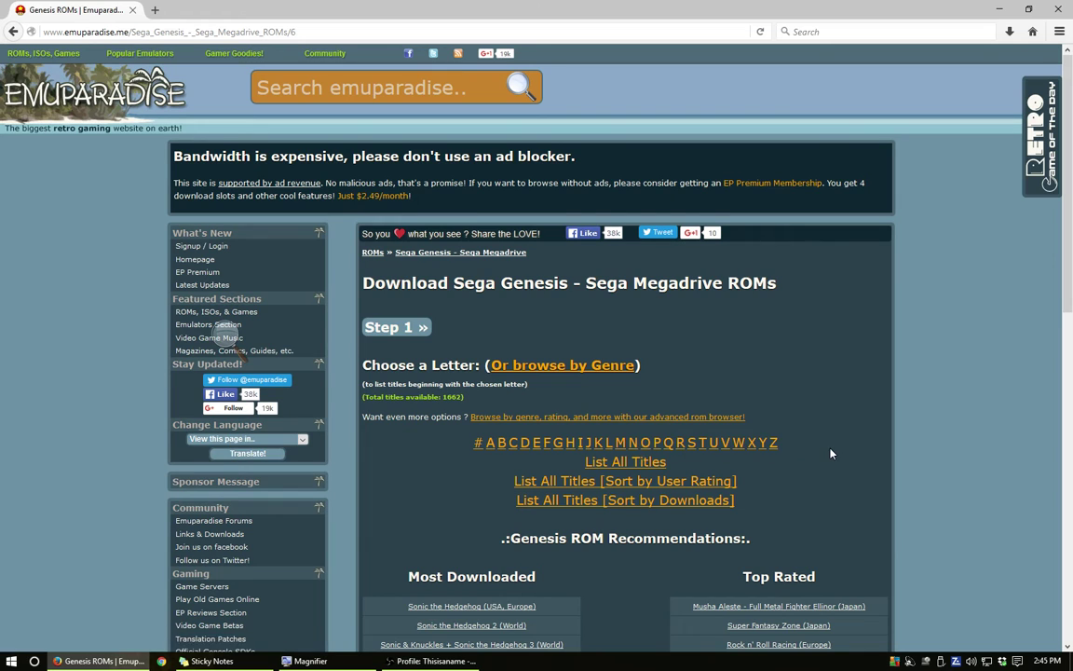
scroll(834, 454, down, 2)
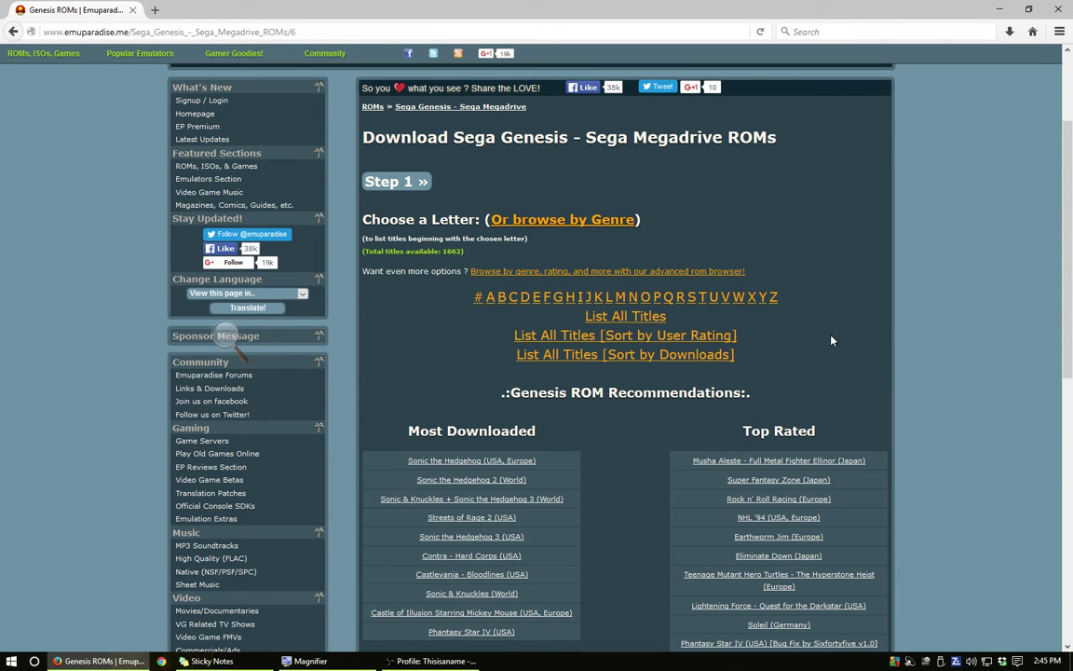
scroll(819, 306, up, 3)
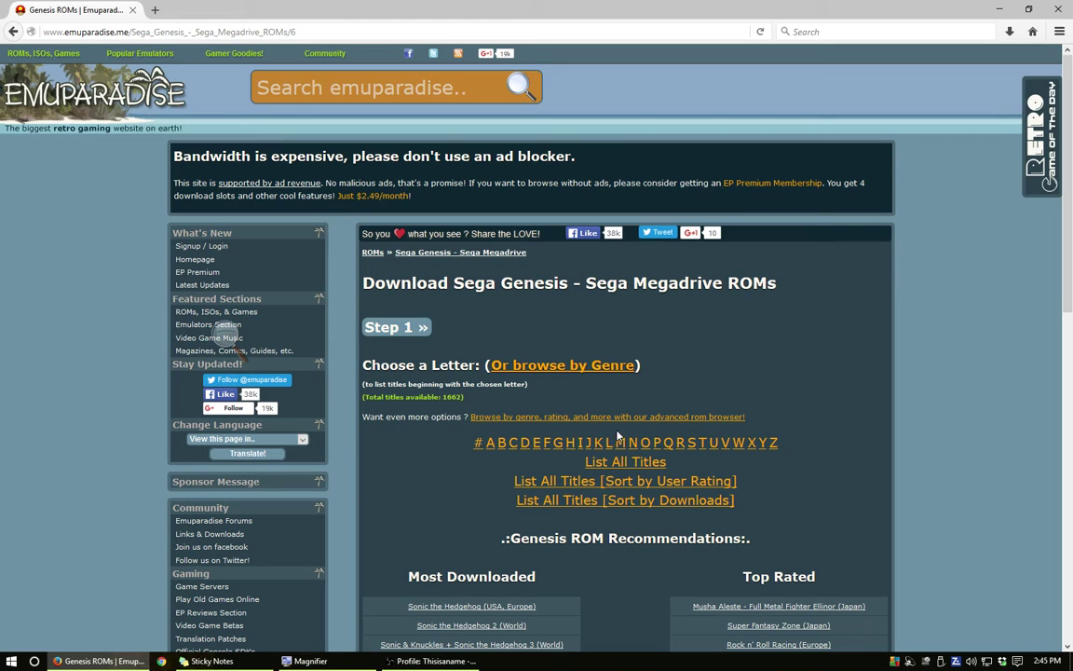
click(571, 444)
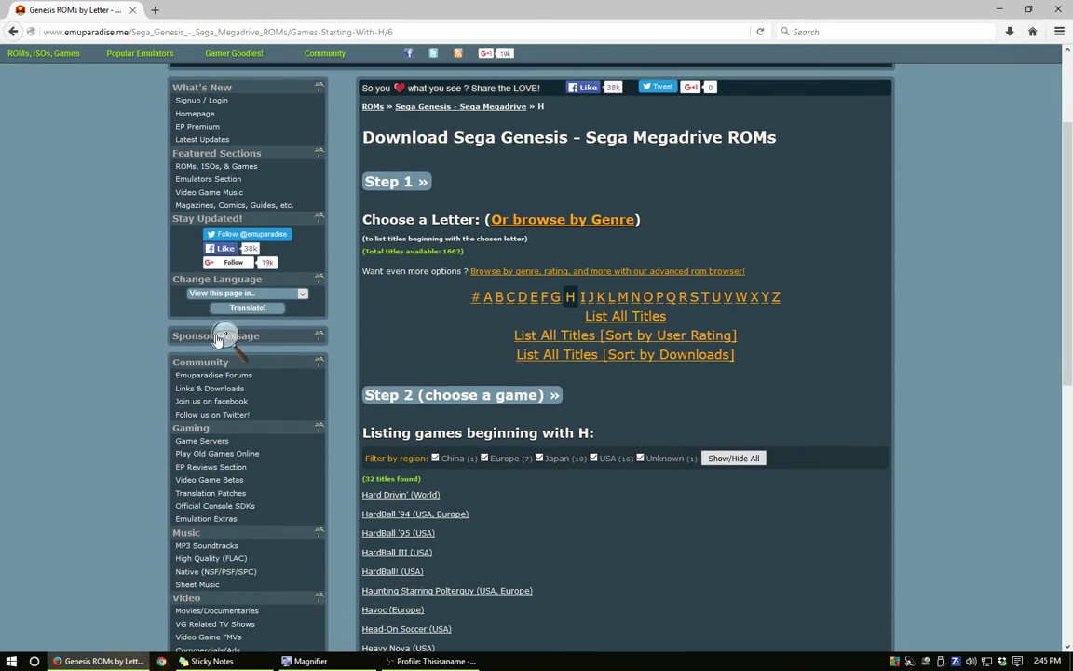
click(210, 307)
click(244, 345)
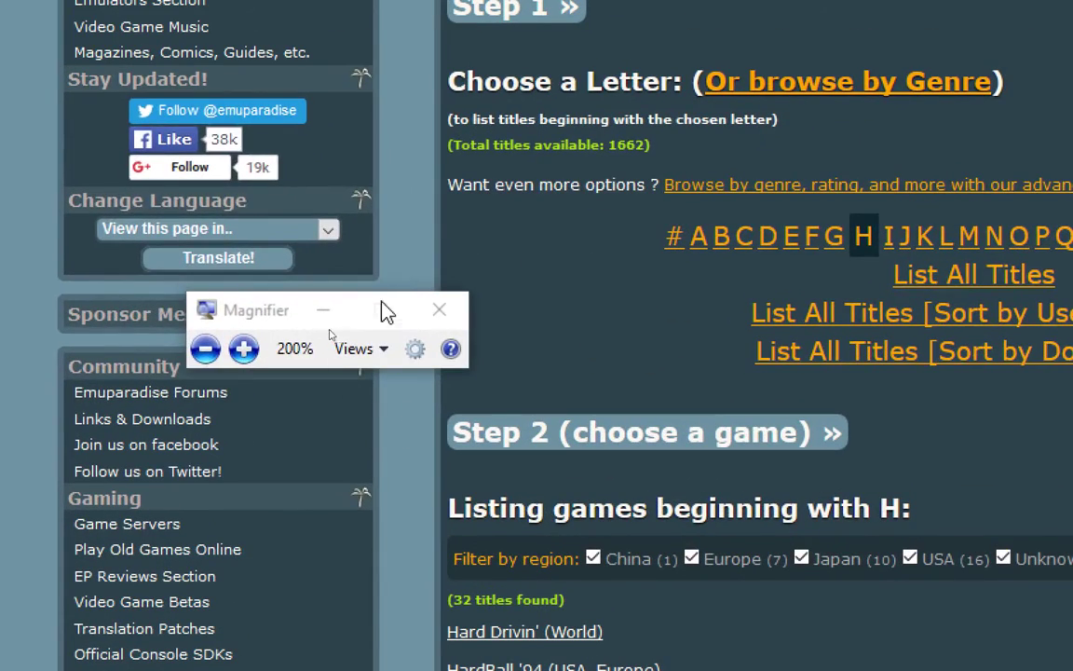
drag(276, 315, 103, 215)
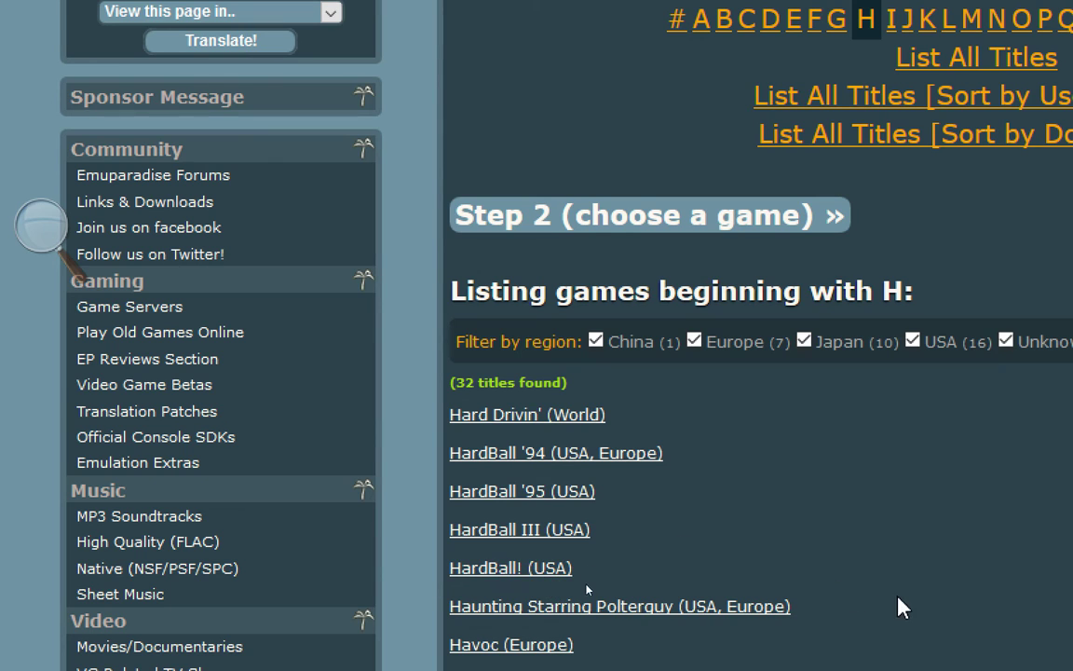
scroll(879, 582, down, 3)
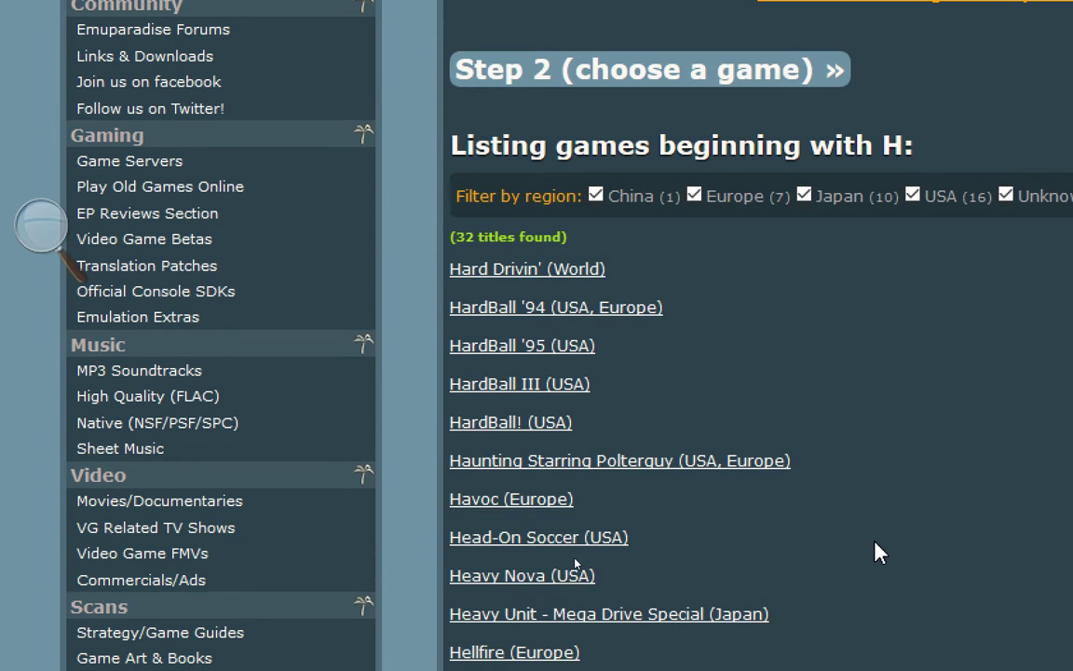
click(501, 427)
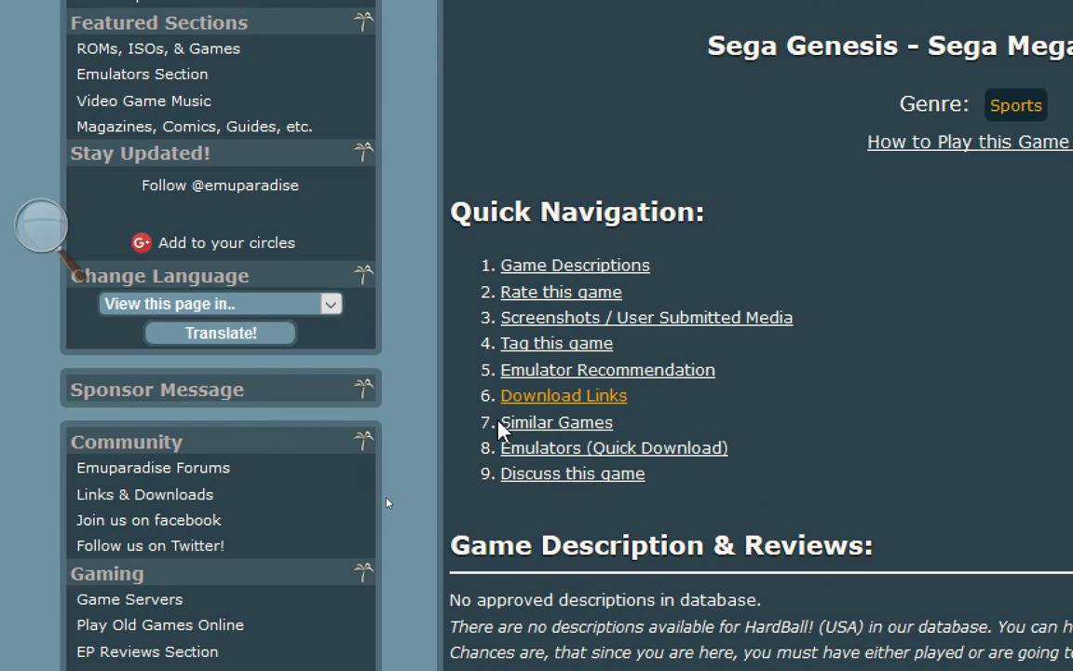
Step: Scroll to Direct Download Links and follow the 'Download HardBall! (USA)' link
click(45, 241)
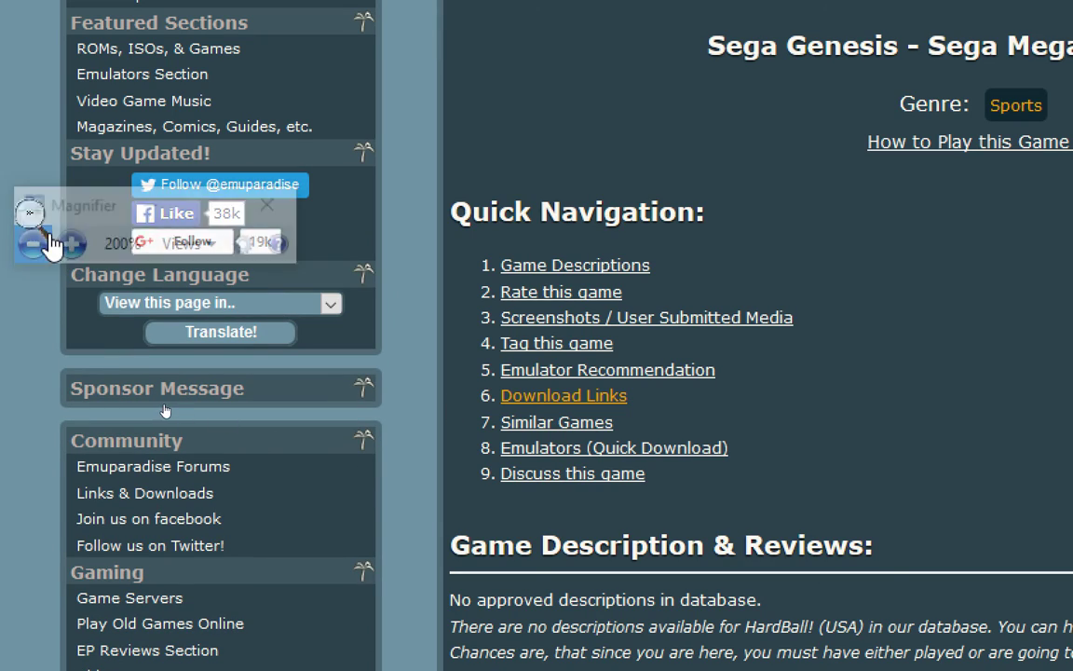
click(30, 248)
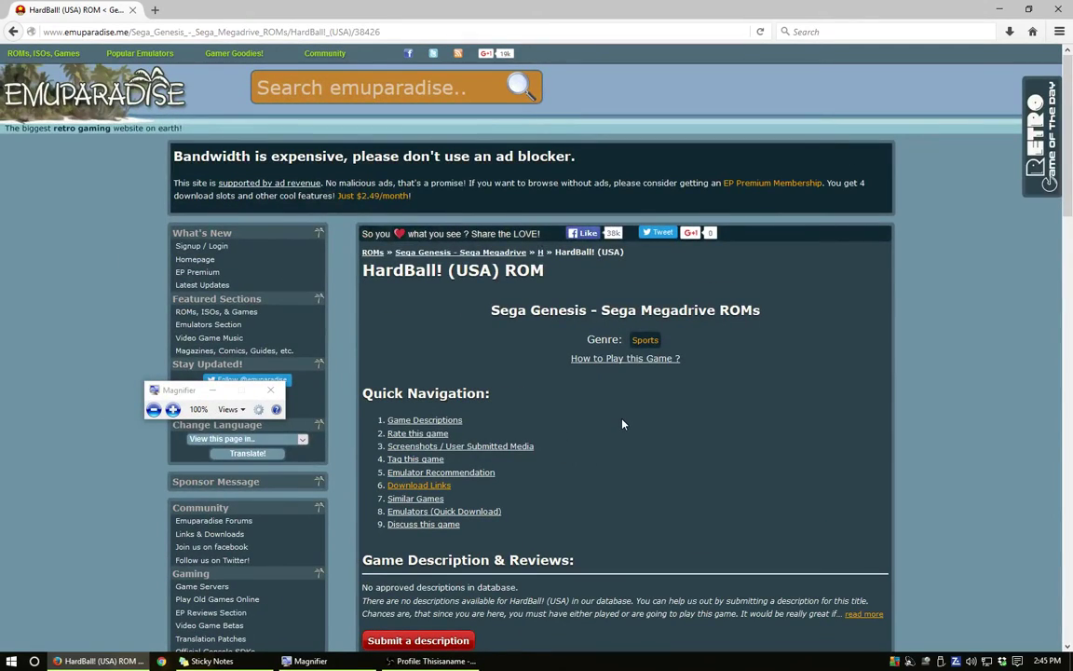
scroll(623, 425, down, 2)
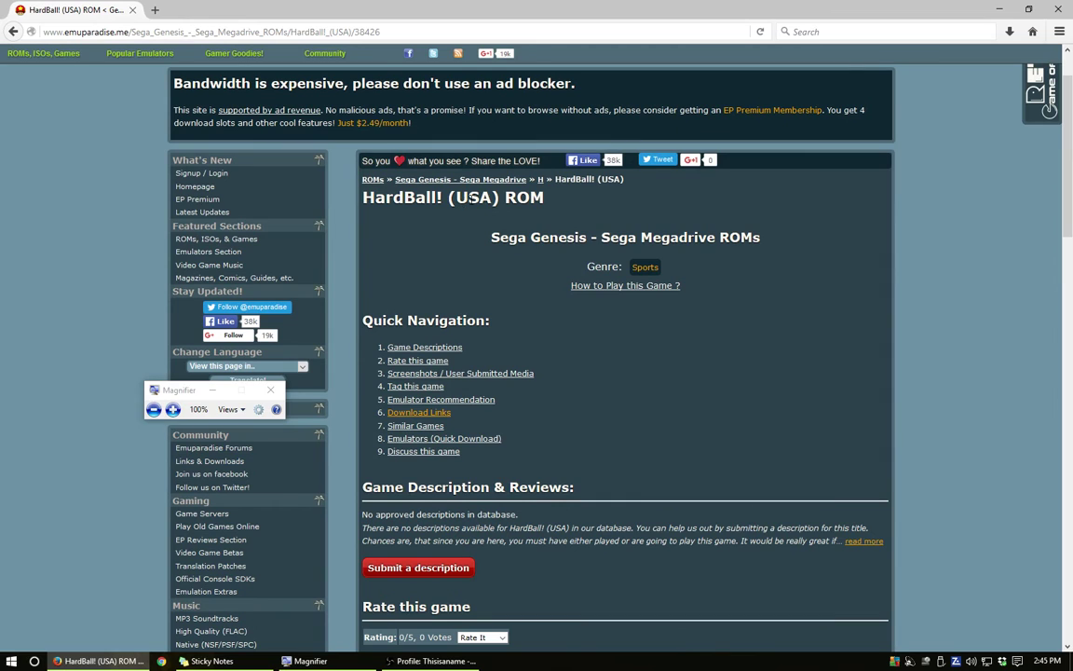
scroll(546, 311, down, 5)
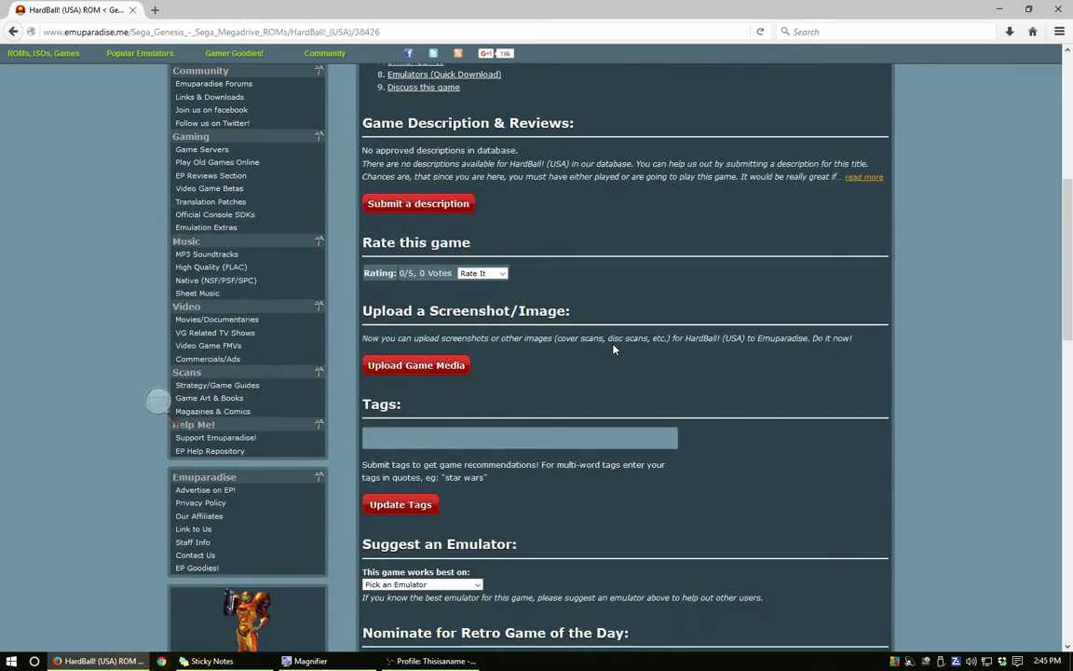
scroll(614, 349, down, 10)
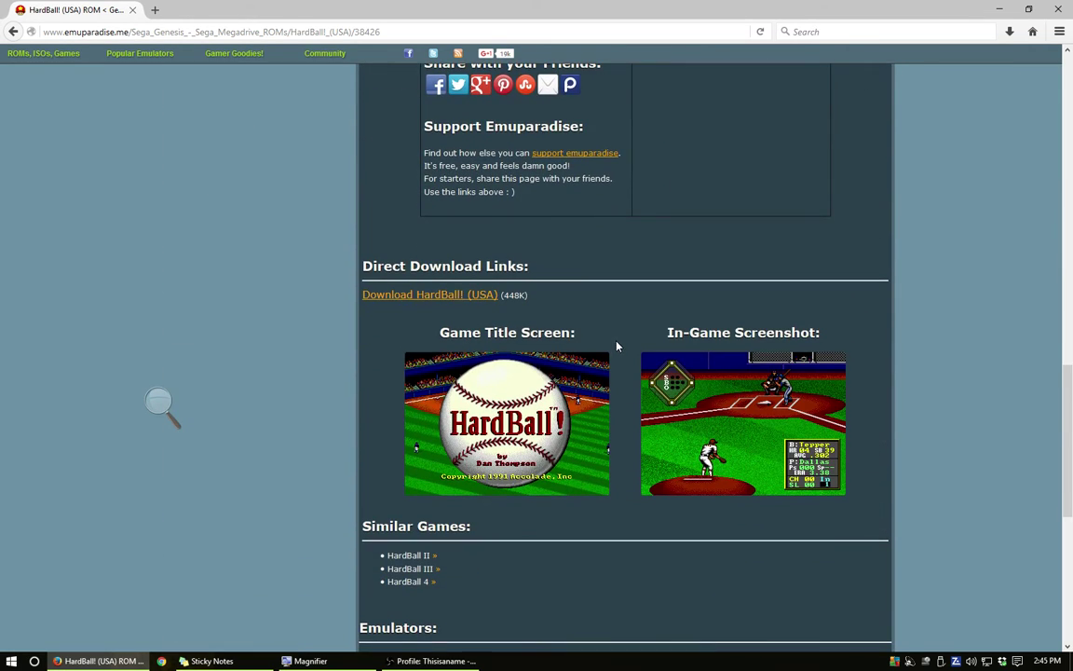
click(160, 406)
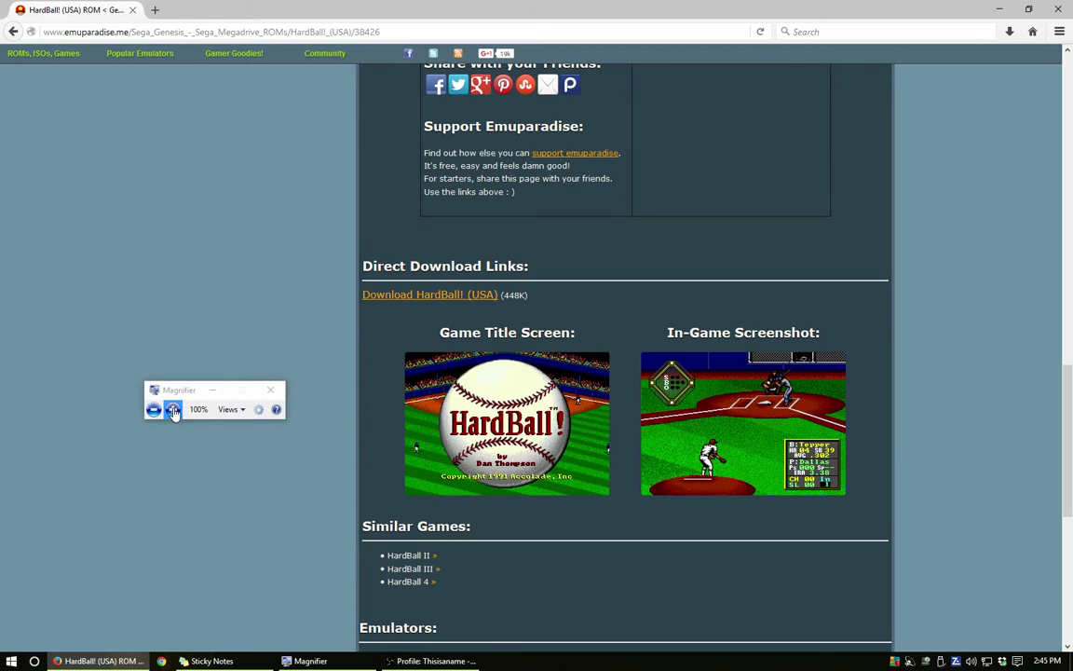
click(172, 408)
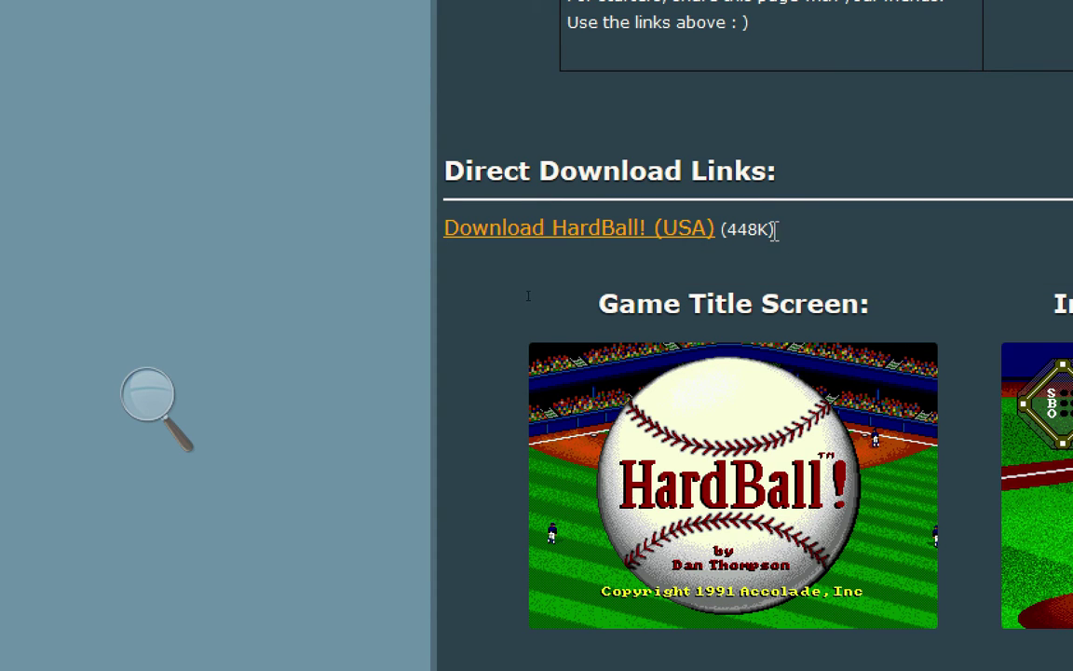
click(582, 243)
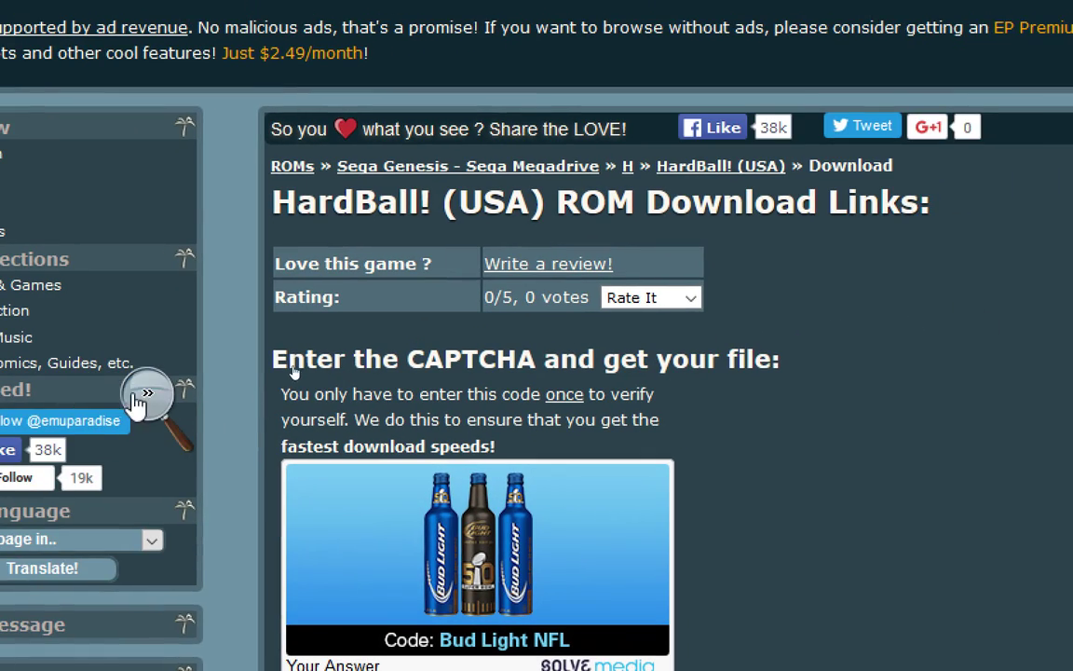
Step: Enter the CAPTCHA code, choose Verify & Download, and scroll to the 448K direct link
click(141, 403)
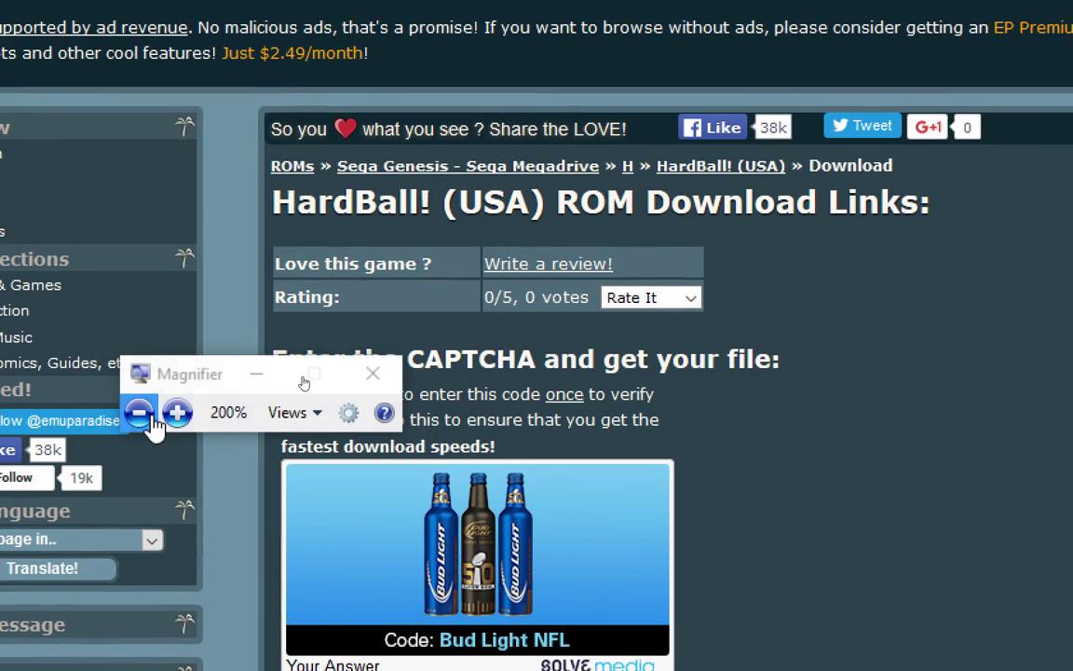
click(140, 413)
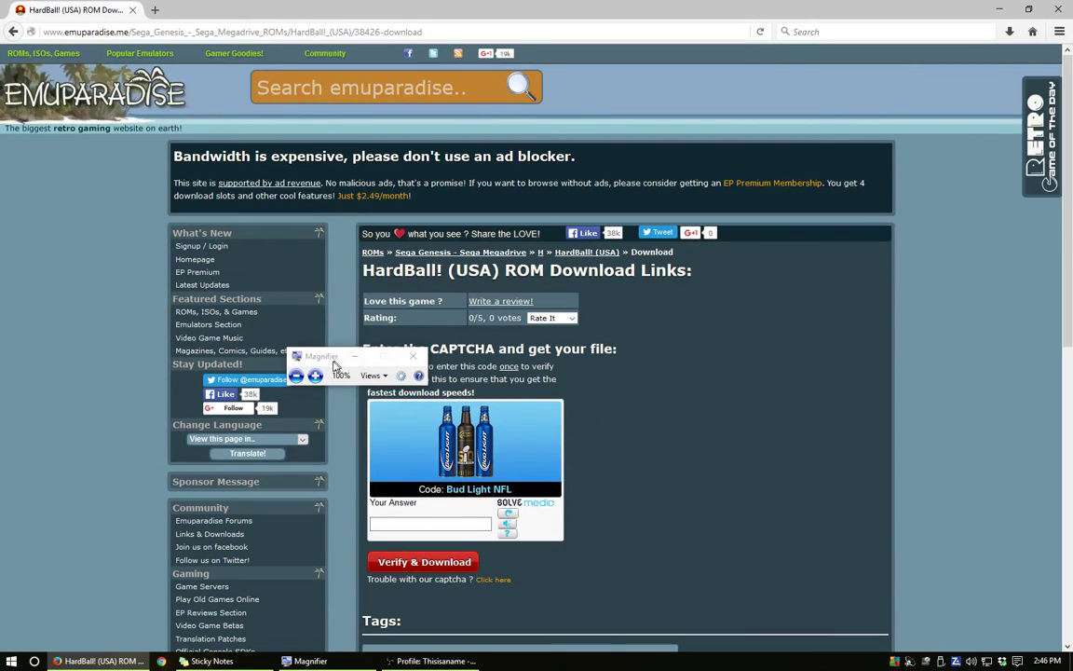
drag(326, 356, 712, 365)
click(439, 527)
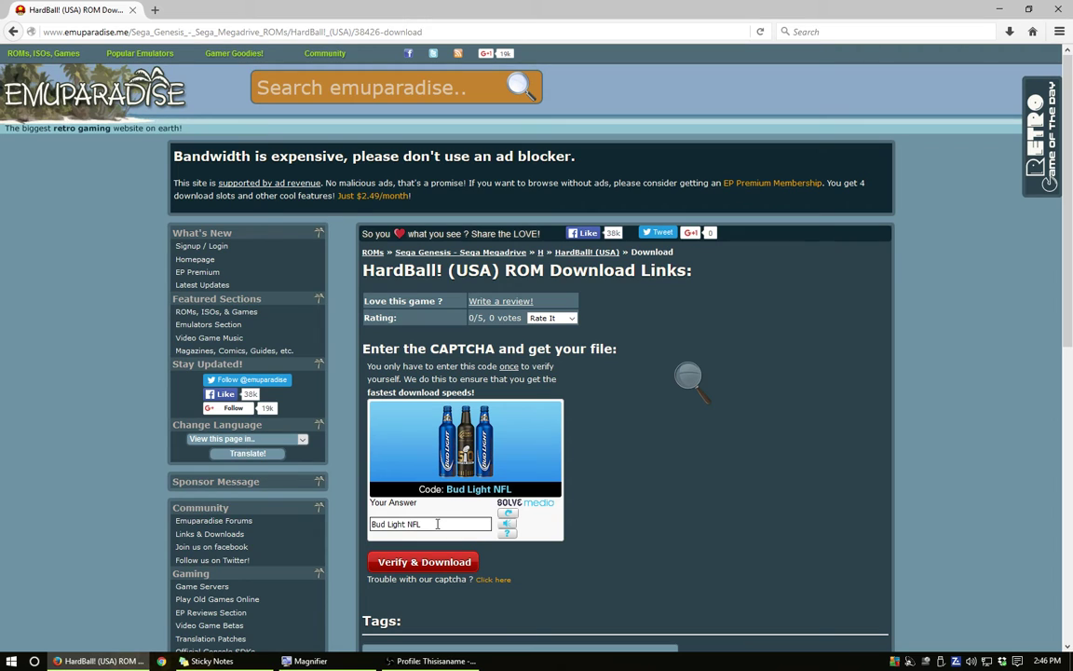
click(426, 563)
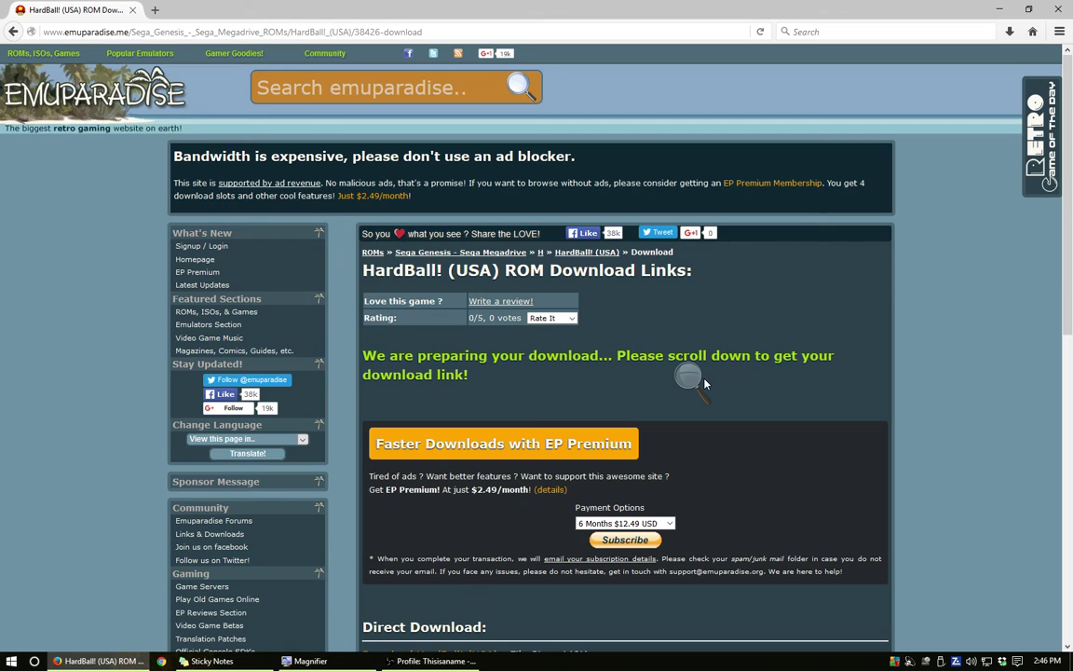
scroll(704, 383, down, 2)
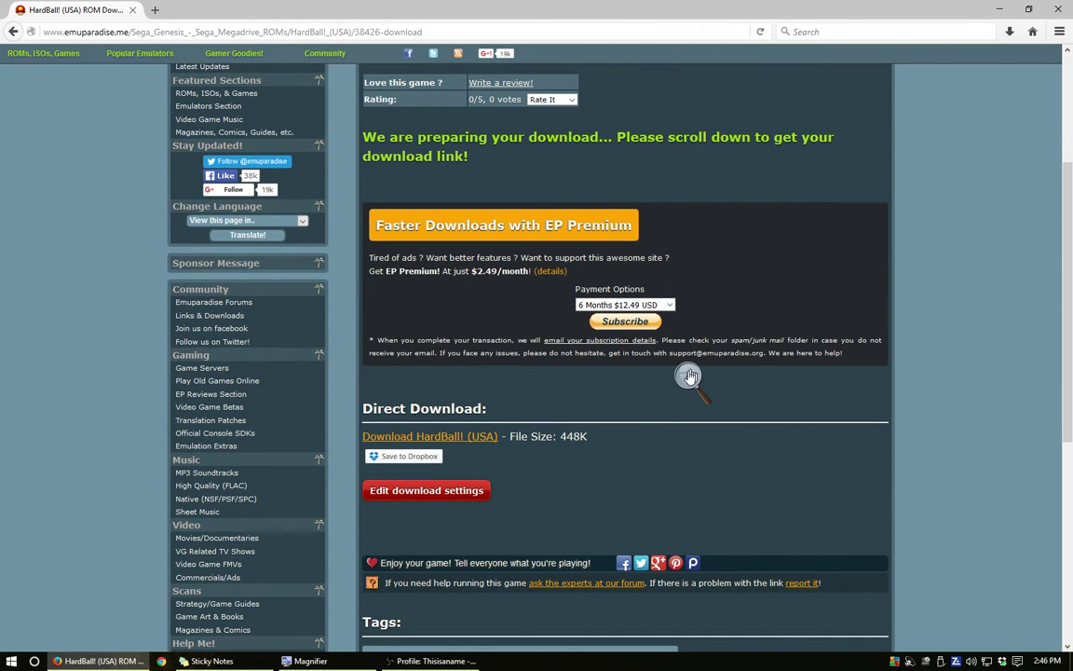
click(687, 377)
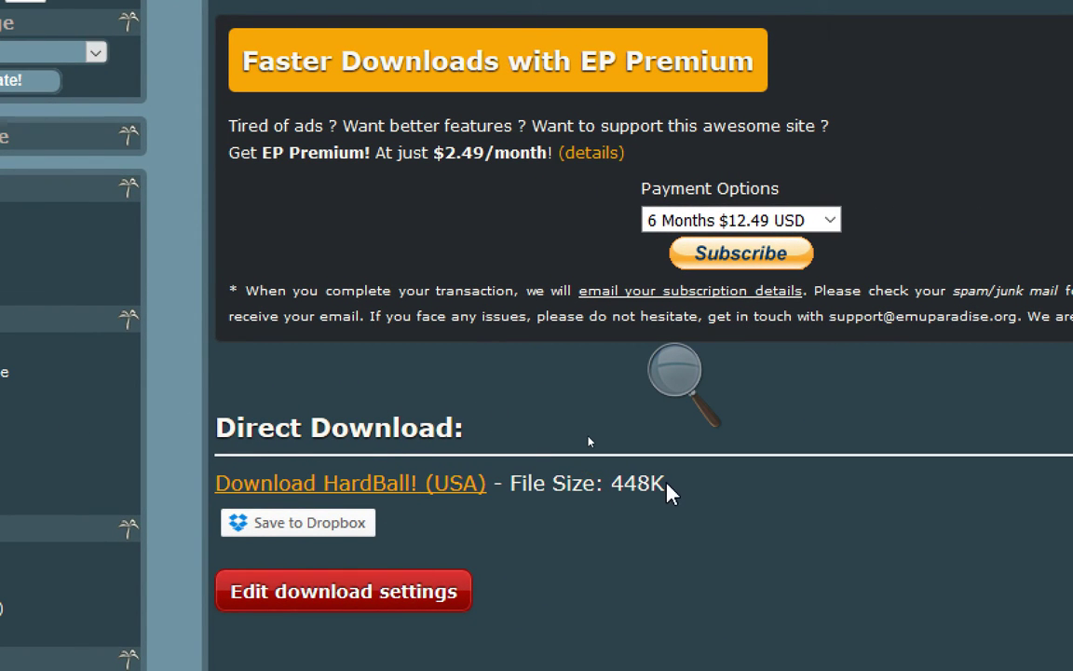
Step: Start the HardBall! (USA) download, reaching the Save File prompt for the 442 KB zip
click(335, 491)
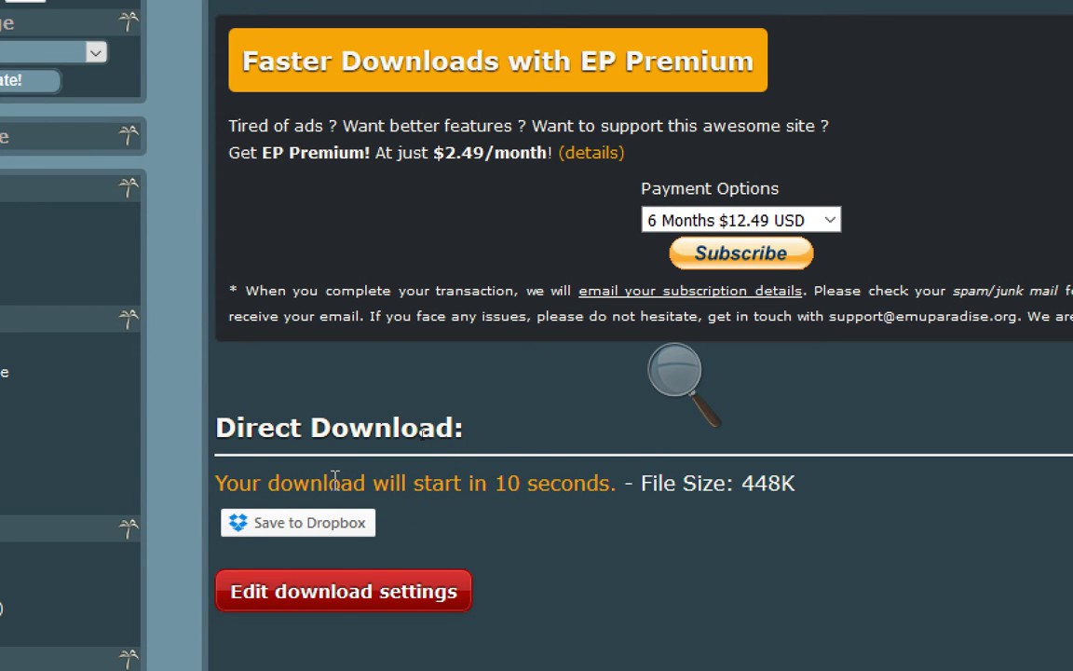
click(675, 373)
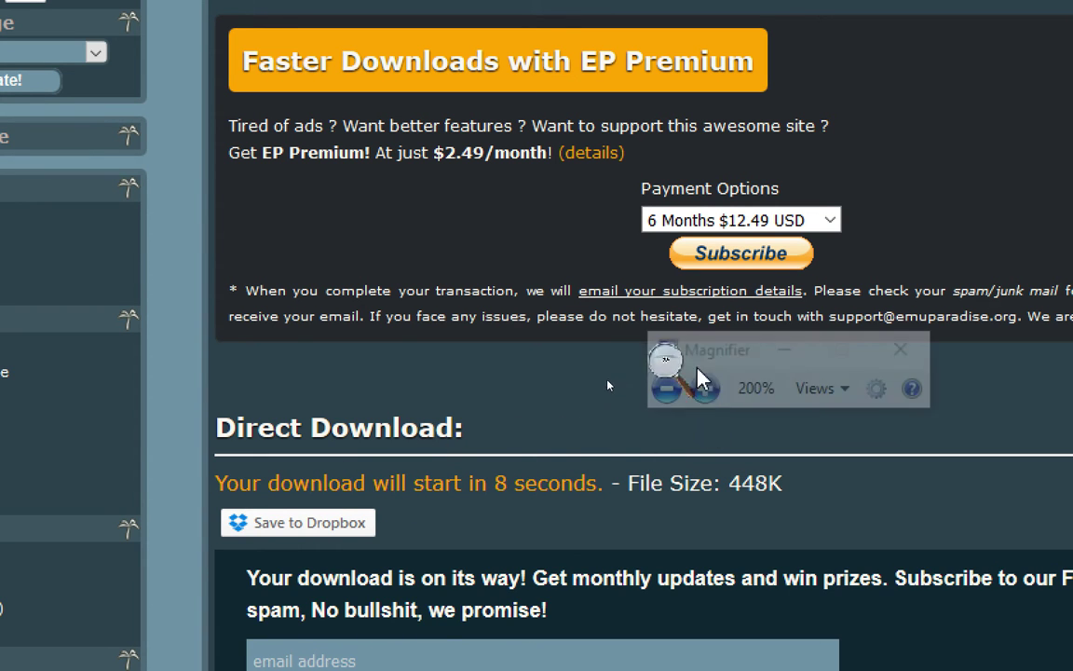
click(666, 388)
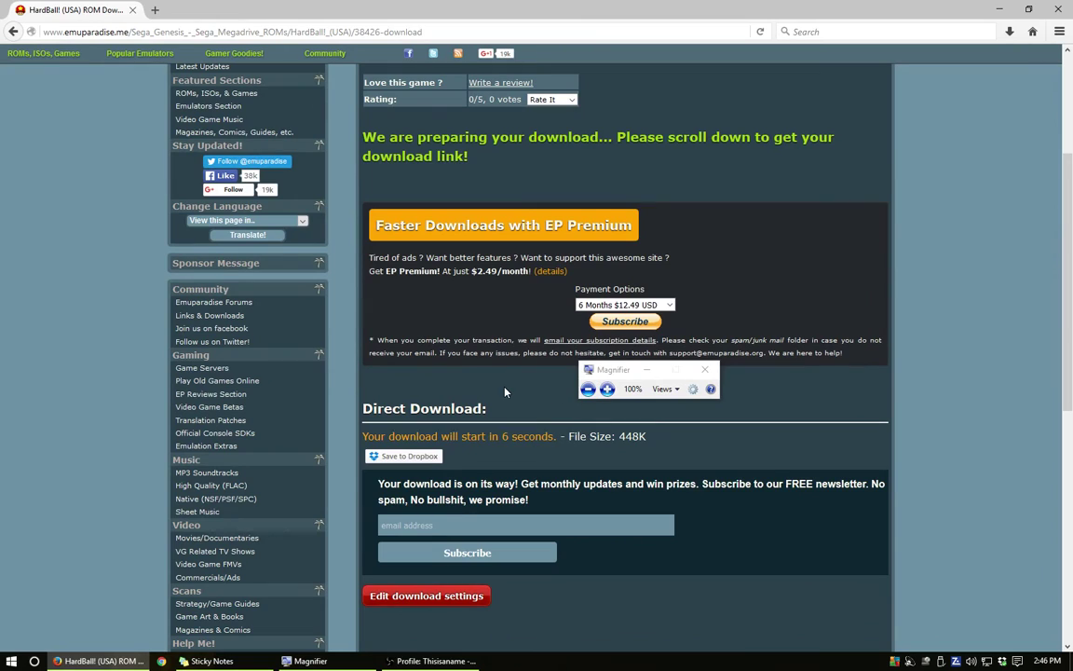
drag(613, 374, 759, 391)
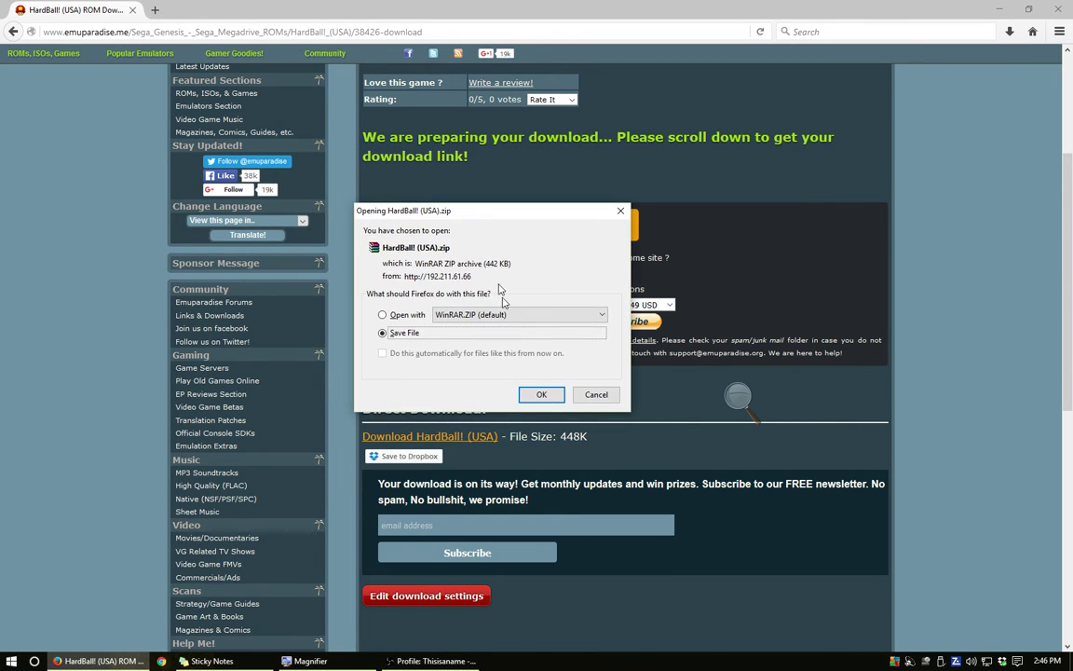
Step: Save HardBall! (USA).zip and open it in WinRAR from Firefox's Downloads list
click(542, 396)
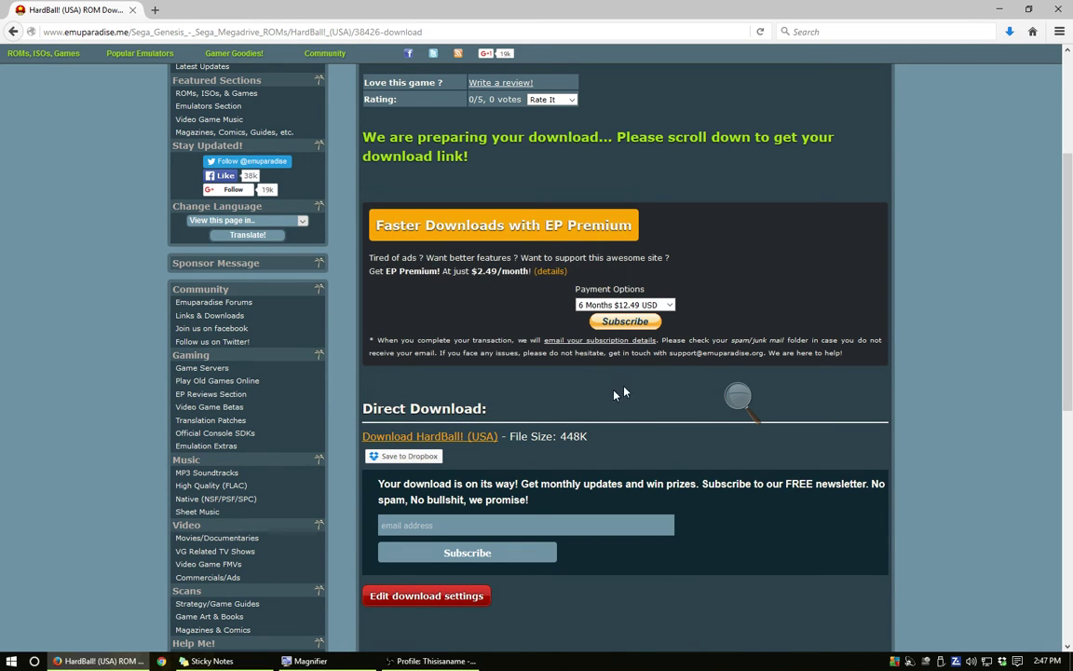
right_click(1009, 34)
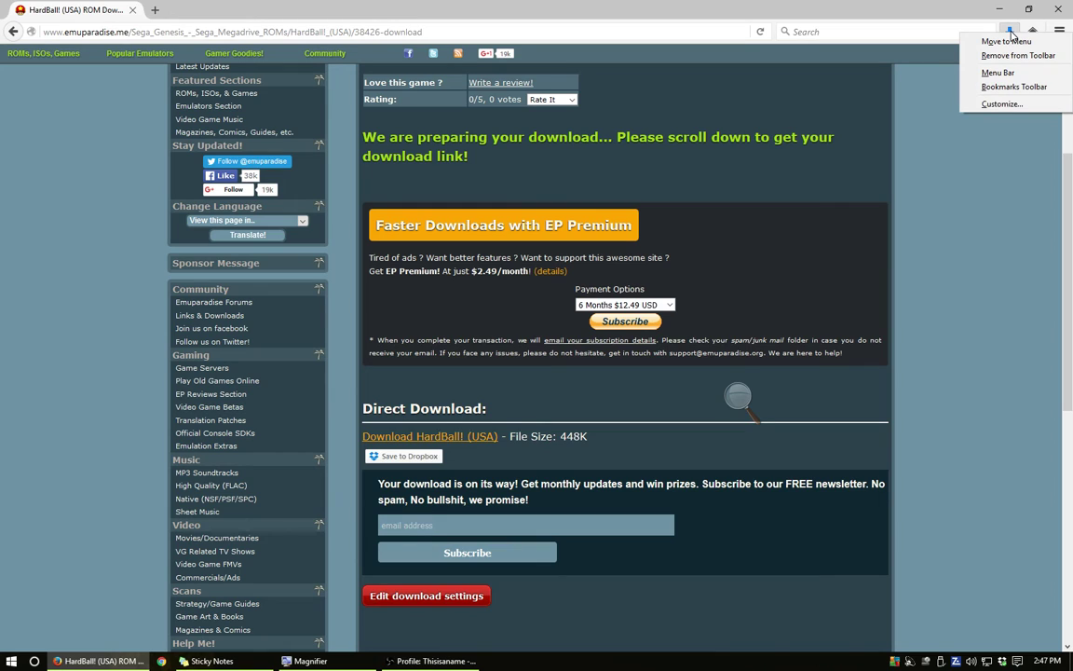
click(1009, 33)
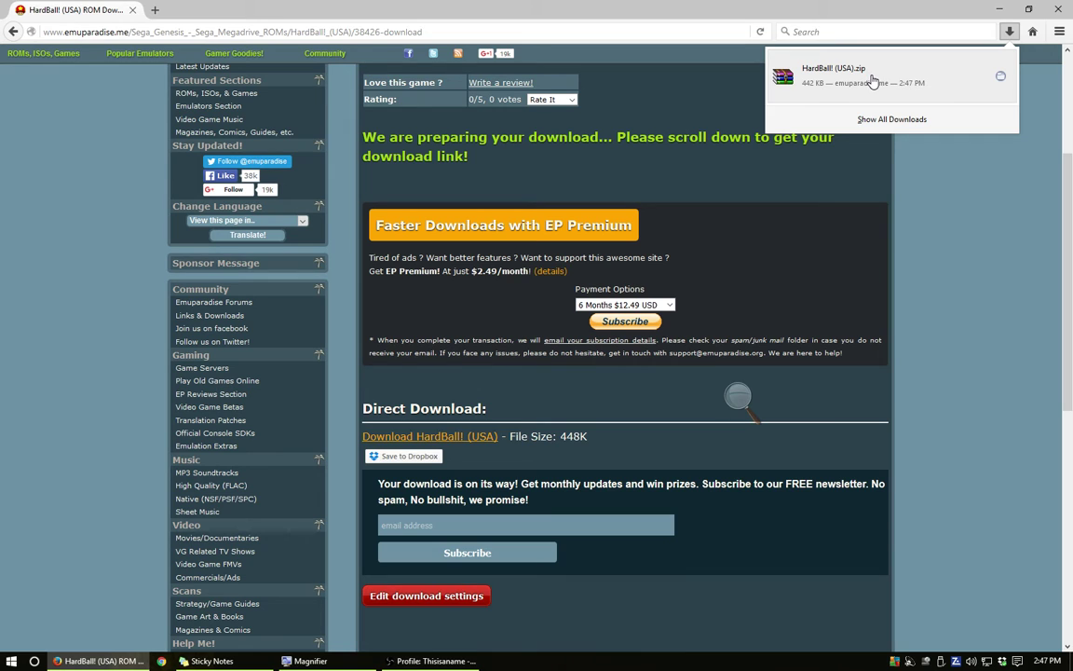
click(872, 82)
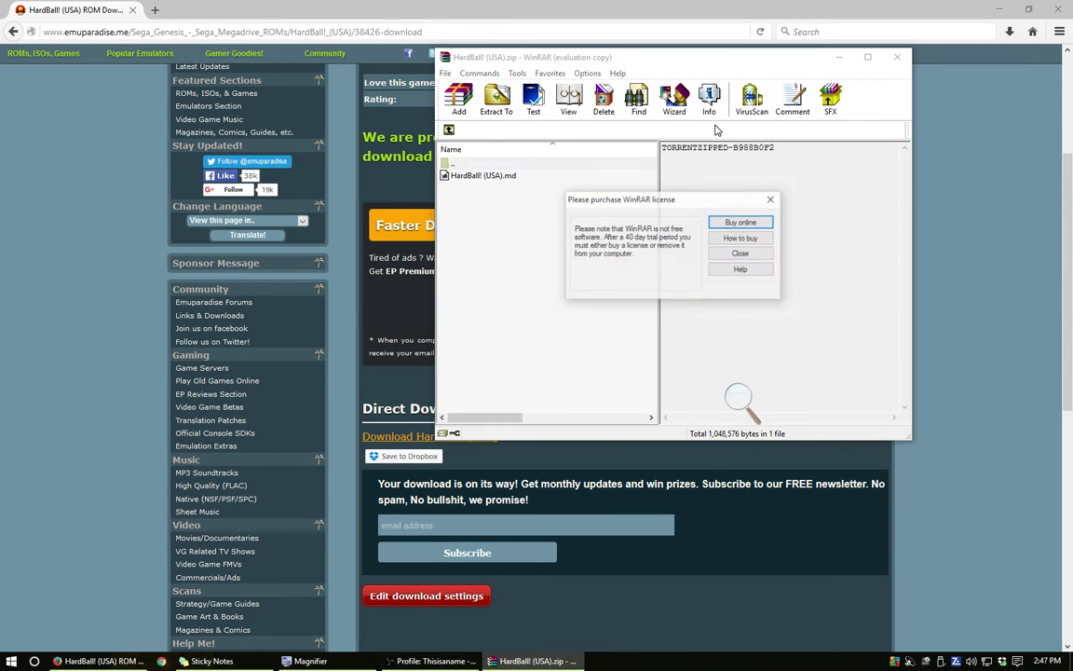
Step: Close the WinRAR licence notice, minimise Firefox, and select HardBall! (USA).md
click(771, 201)
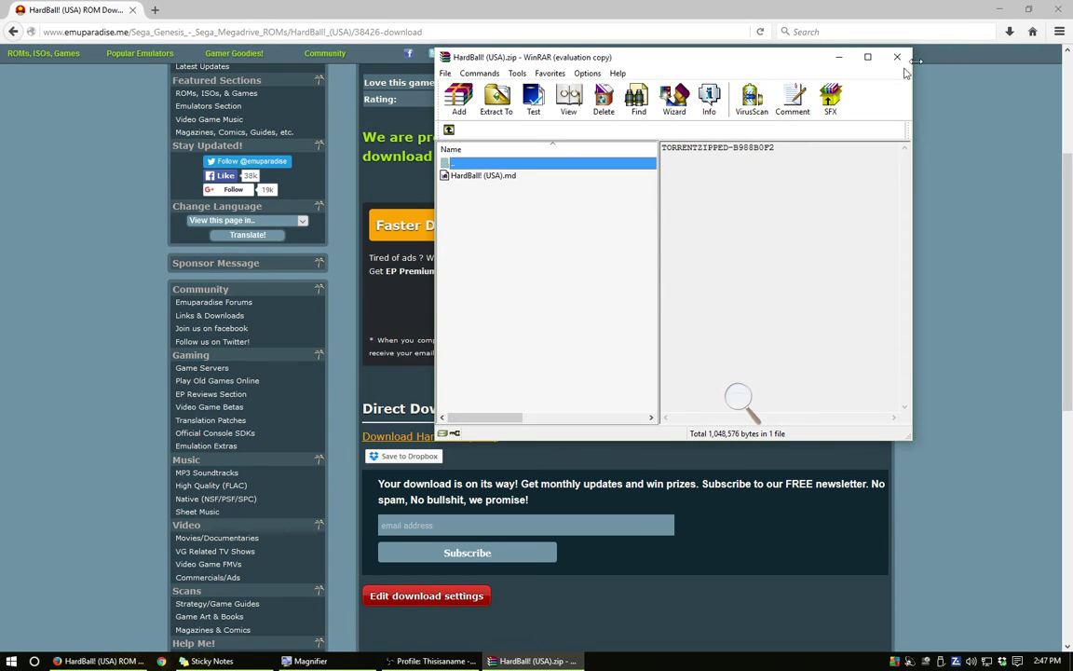
click(999, 13)
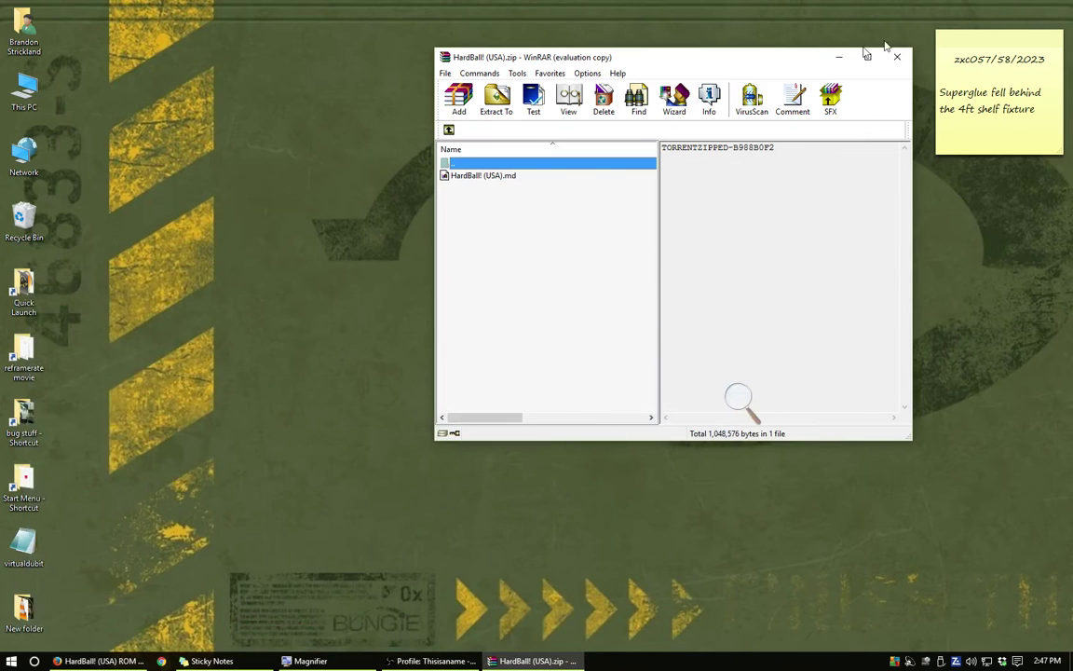
click(504, 180)
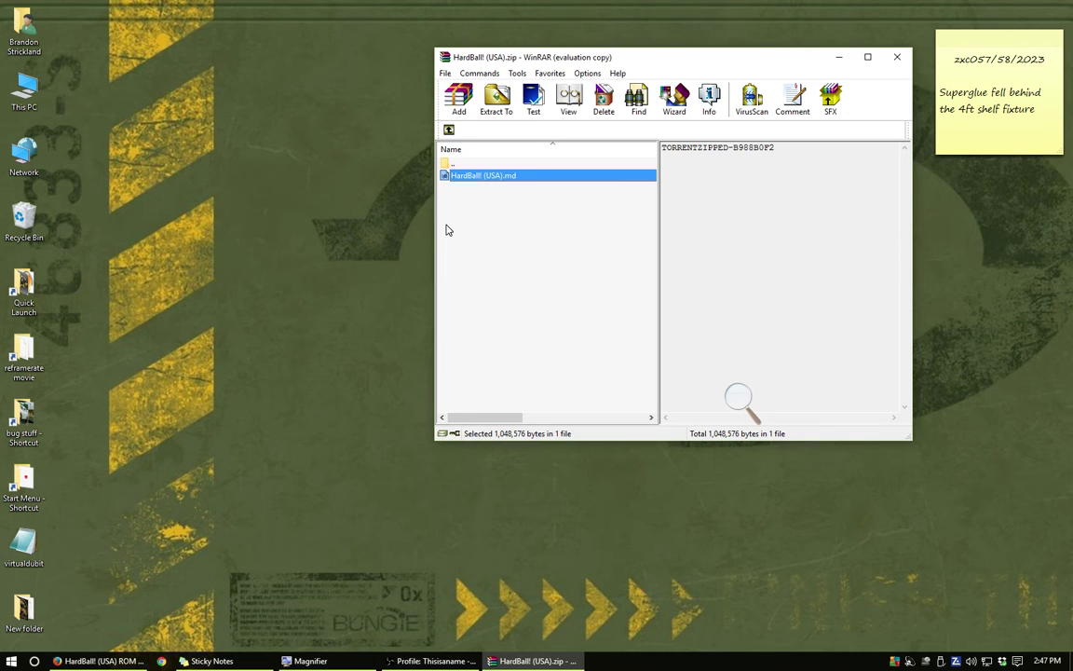
Step: Open This PC, move its window aside, and open the GAME folder on drive I:
double_click(28, 88)
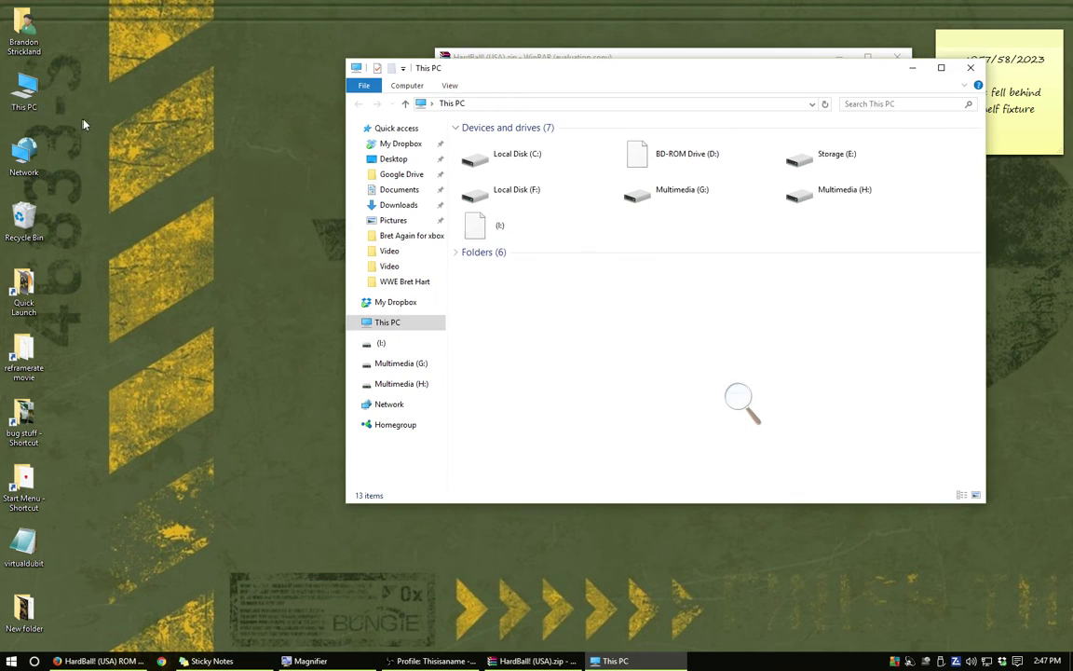
drag(544, 75, 281, 159)
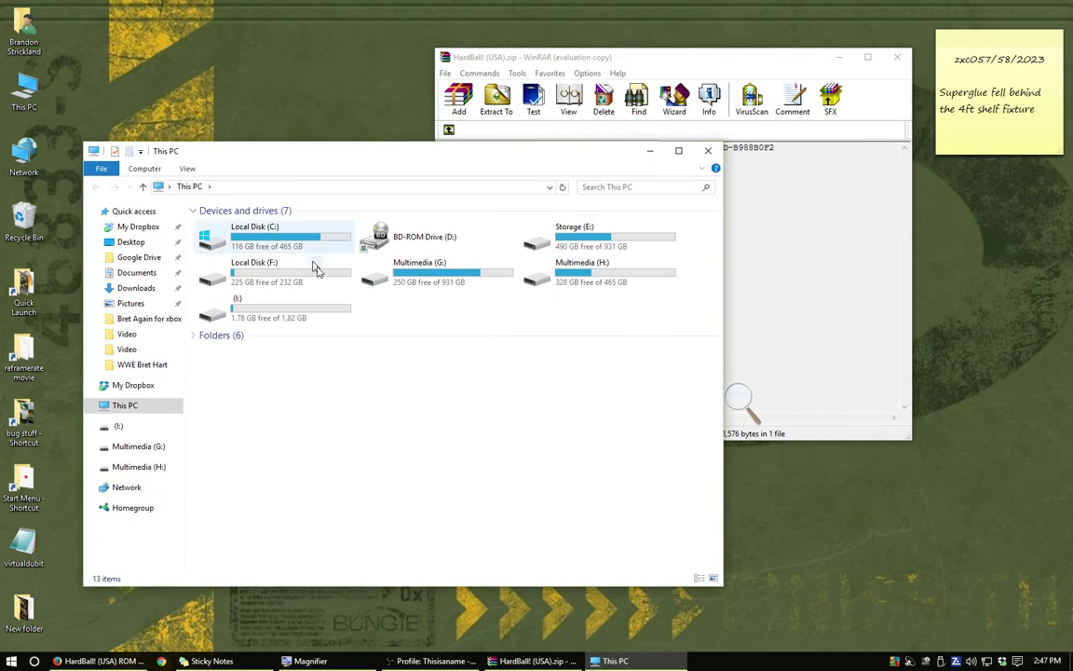
click(247, 312)
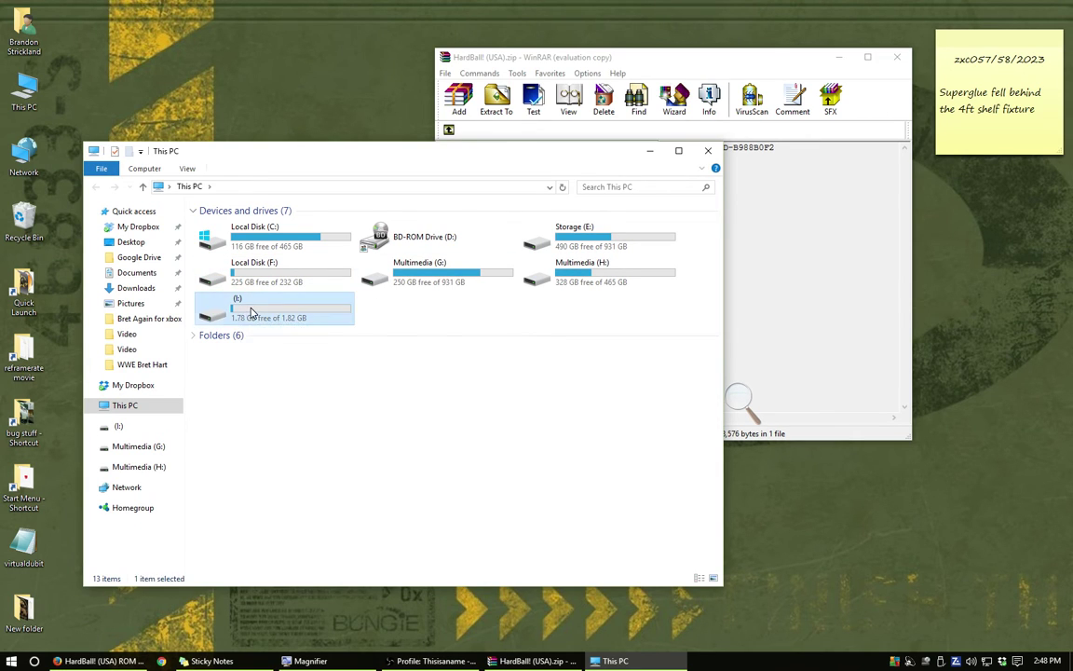
double_click(250, 312)
double_click(219, 228)
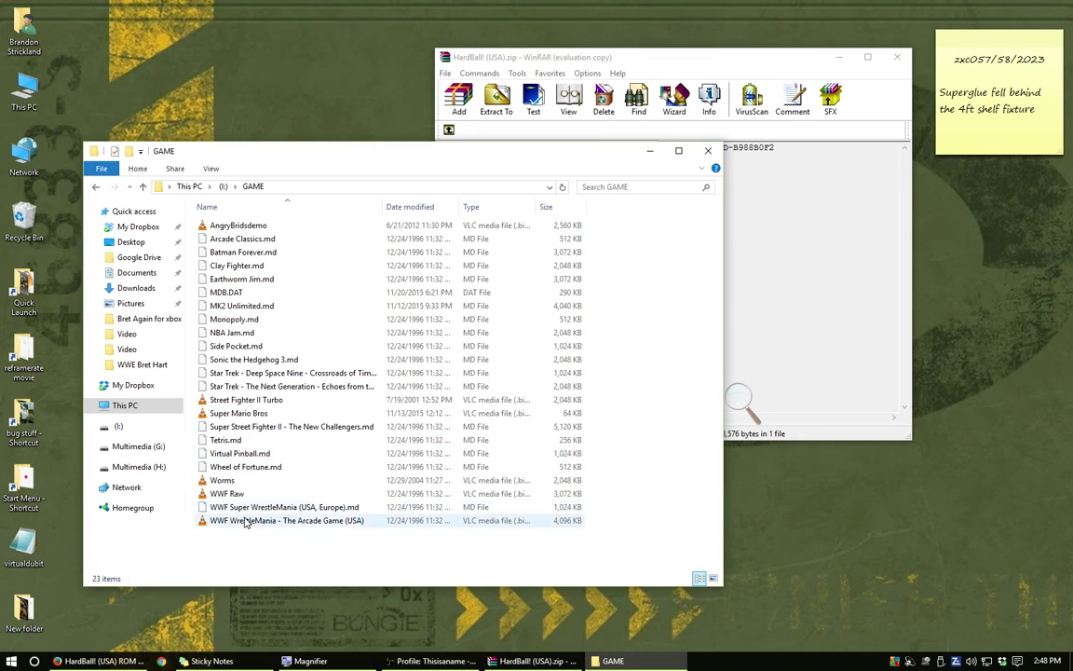
Step: Check the I: drive and drives list, reopen GAME, and place the HardBall! archive window beside it
click(96, 188)
click(282, 263)
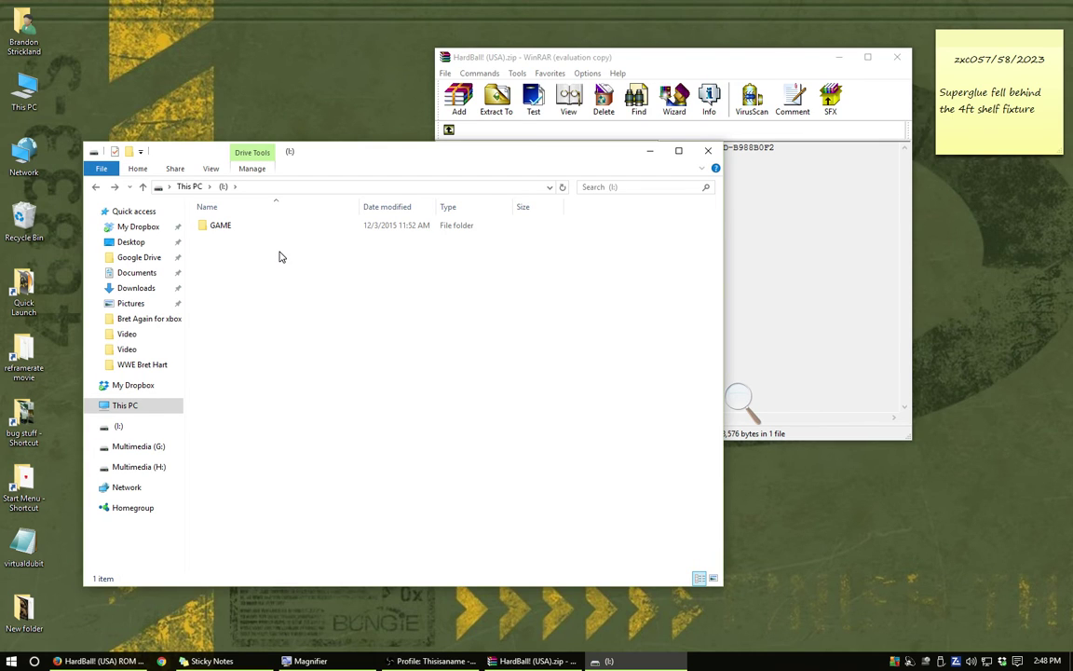
click(94, 186)
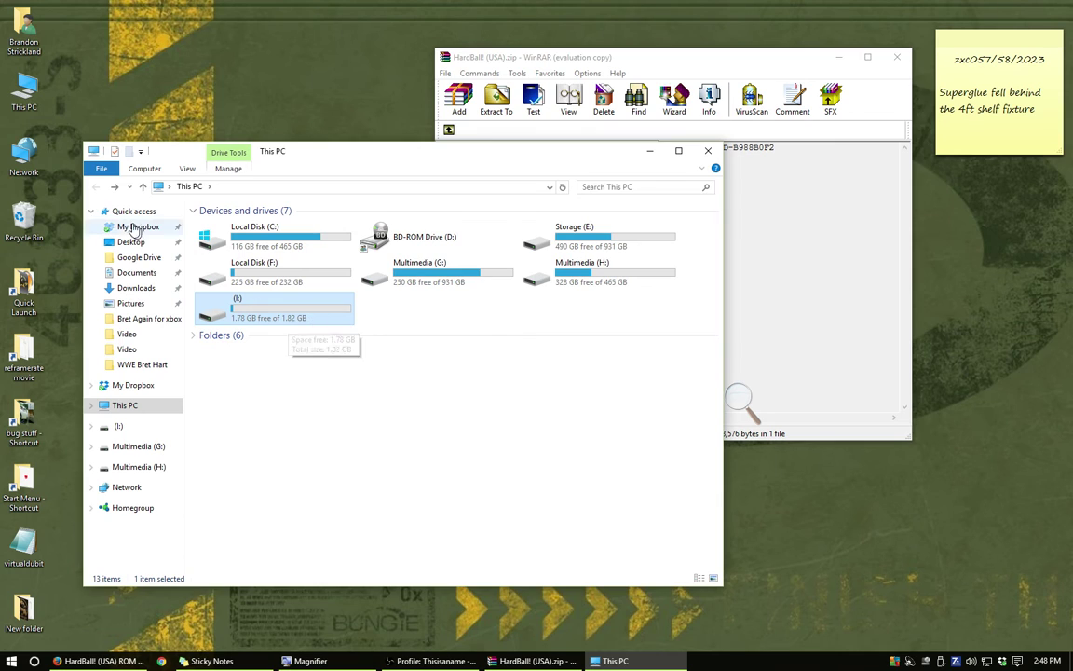
click(115, 187)
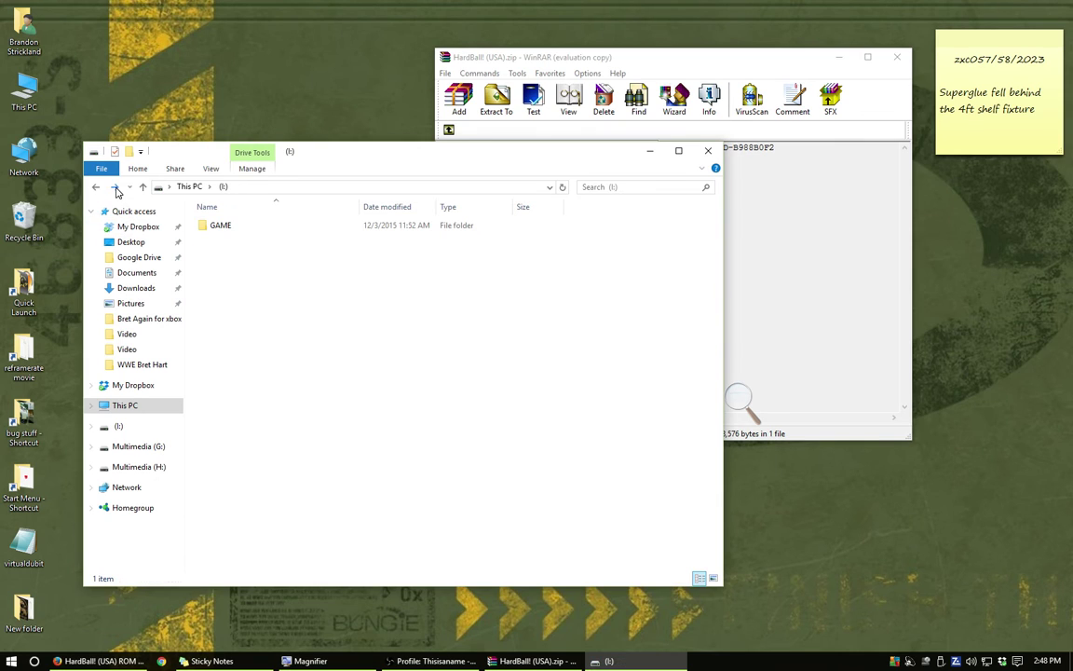
double_click(220, 226)
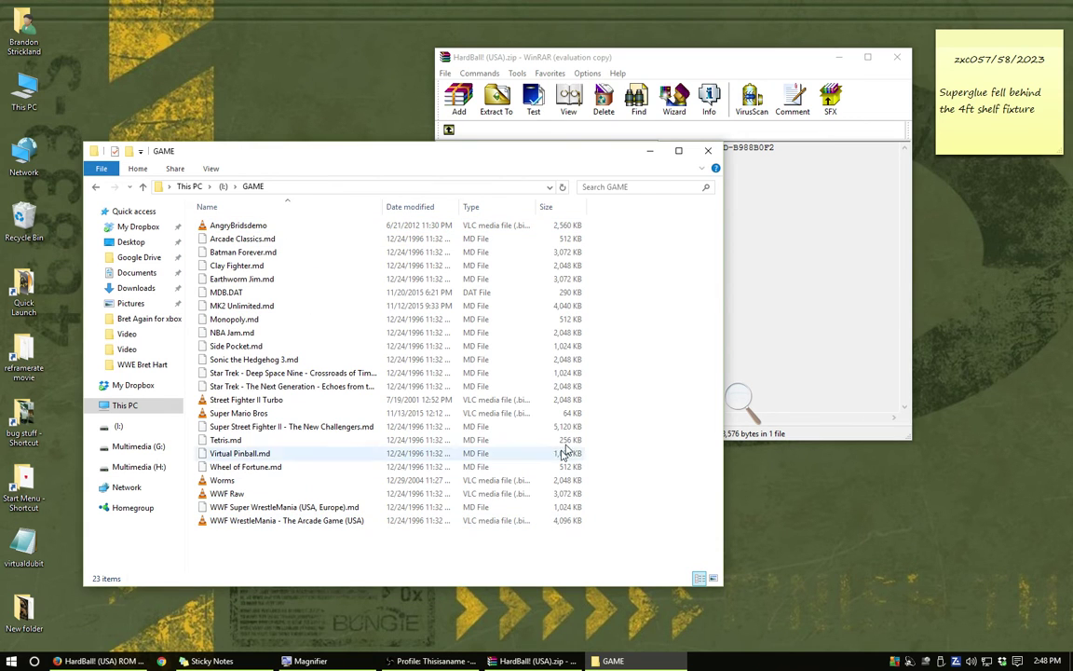
drag(675, 65, 826, 217)
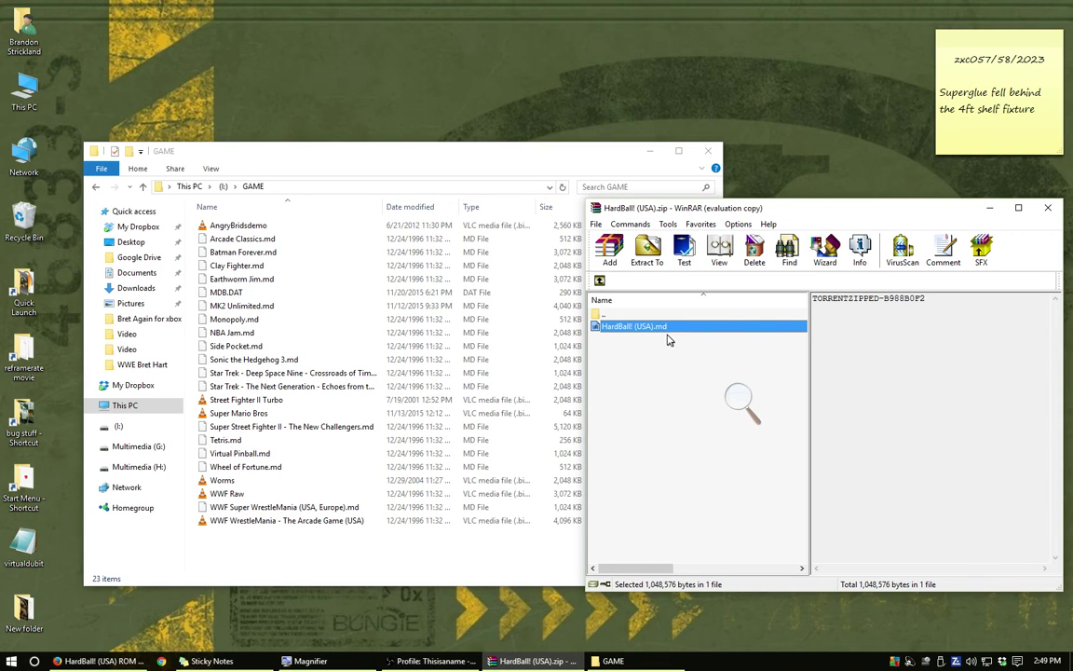
Step: Copy HardBall! (USA).md from the archive into GAME, then close HardBall! (USA).zip
drag(650, 332, 344, 553)
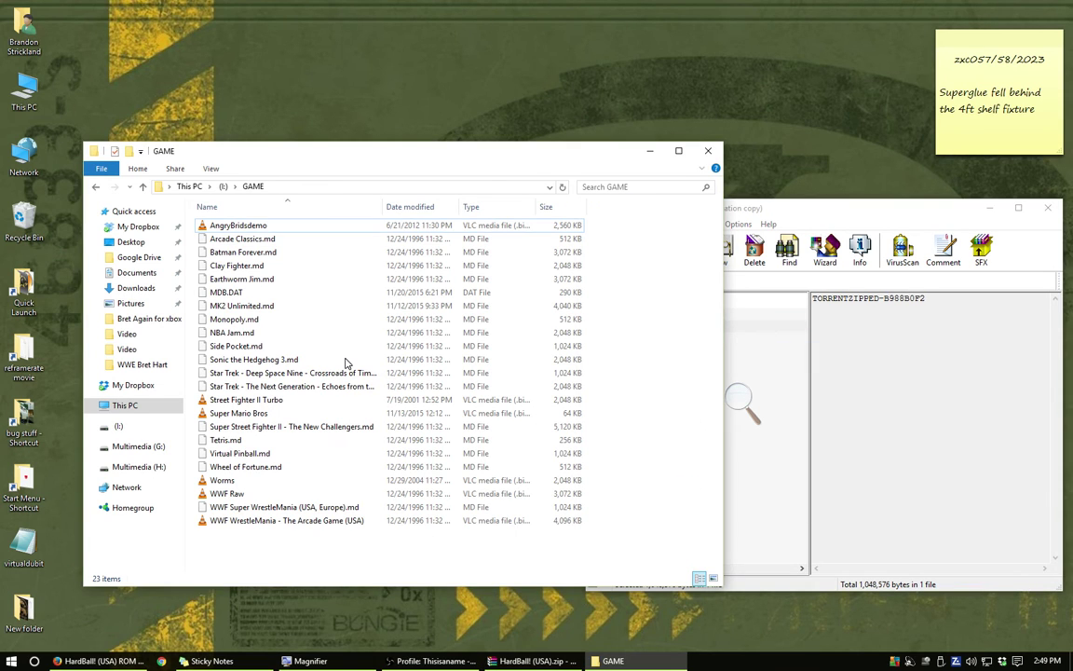
click(650, 520)
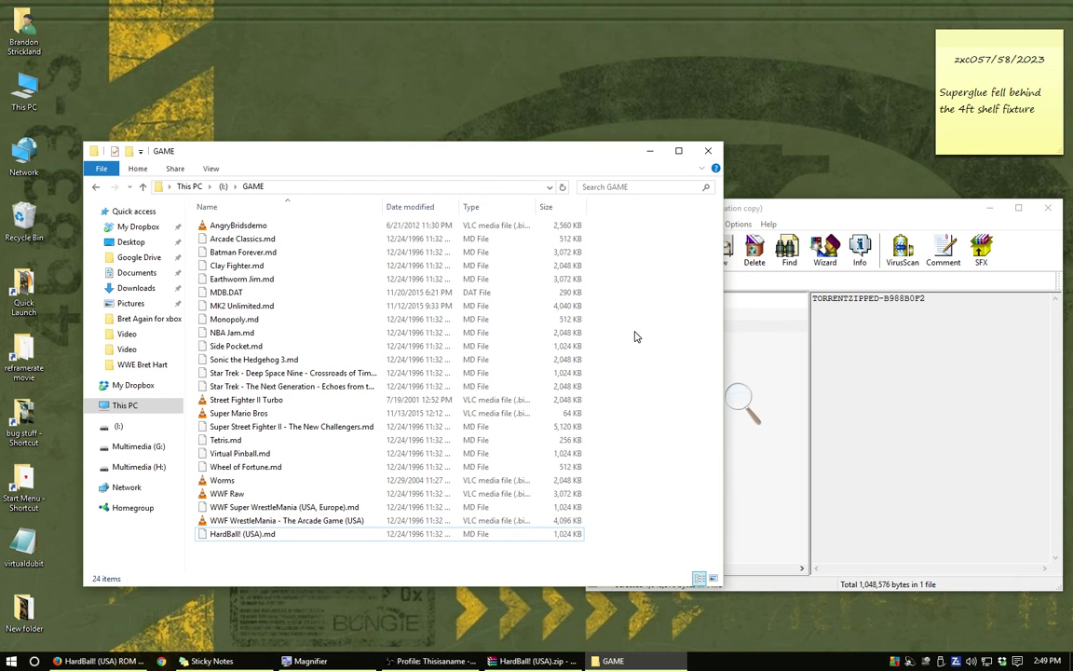
click(736, 208)
key(alt+F4)
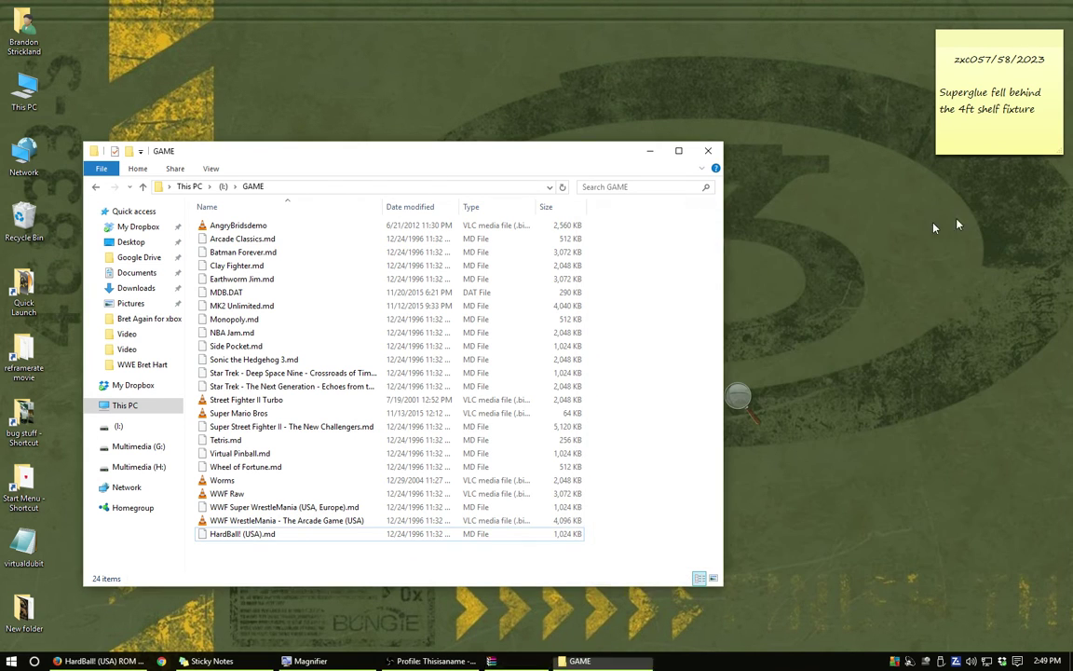
Step: Reposition the GAME folder window and return to the Emuparadise ROM page in Firefox
drag(549, 153, 561, 118)
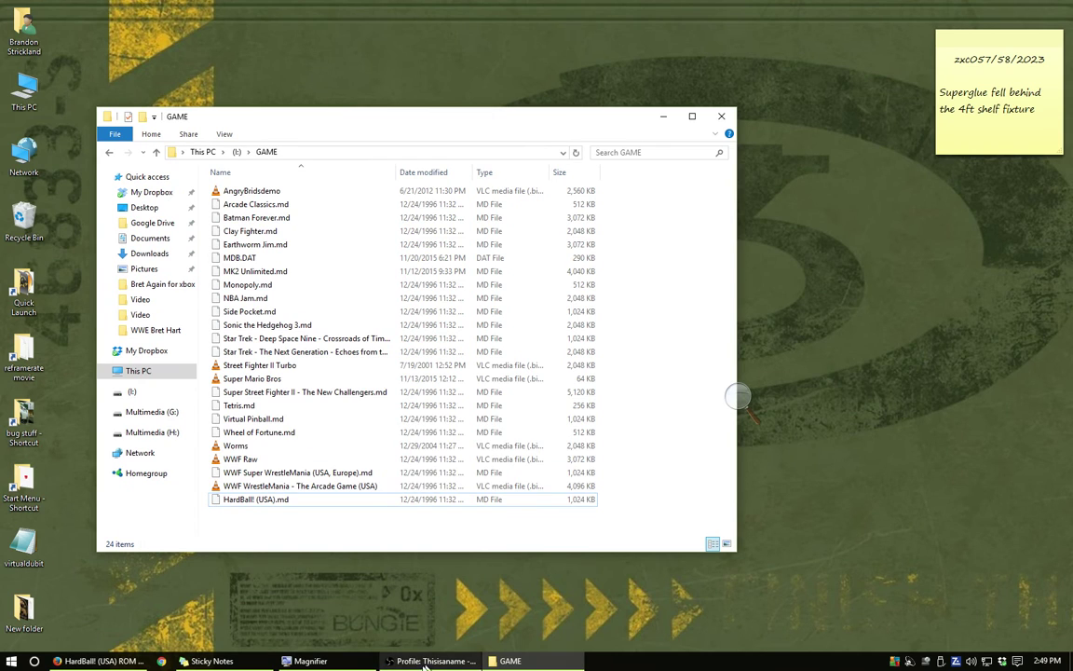
mouse_move(421, 662)
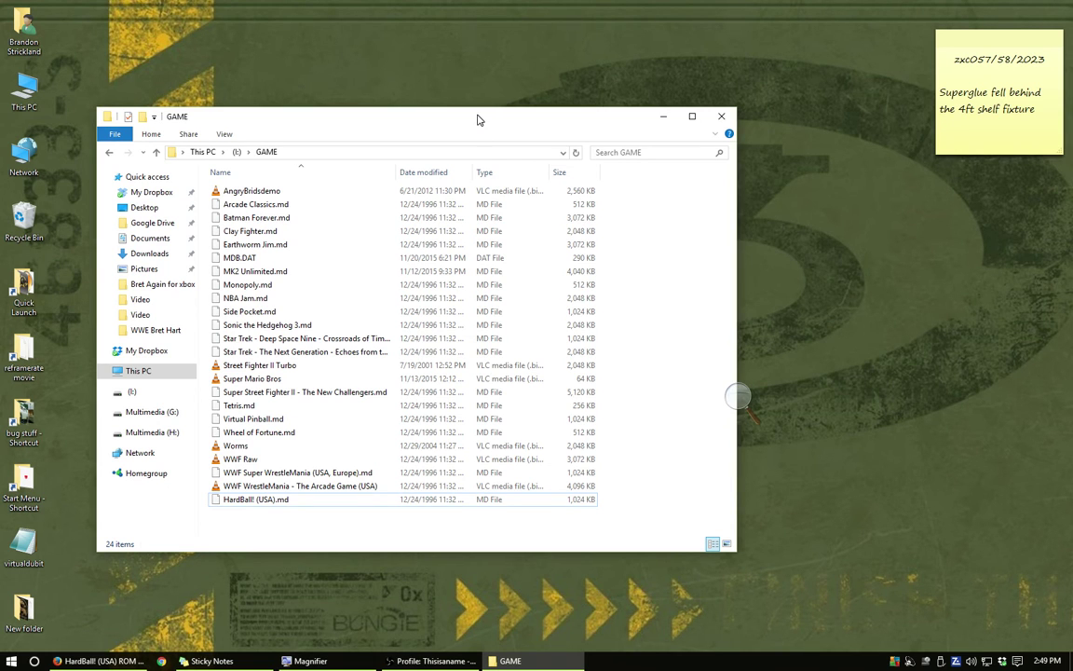
drag(477, 115, 529, 89)
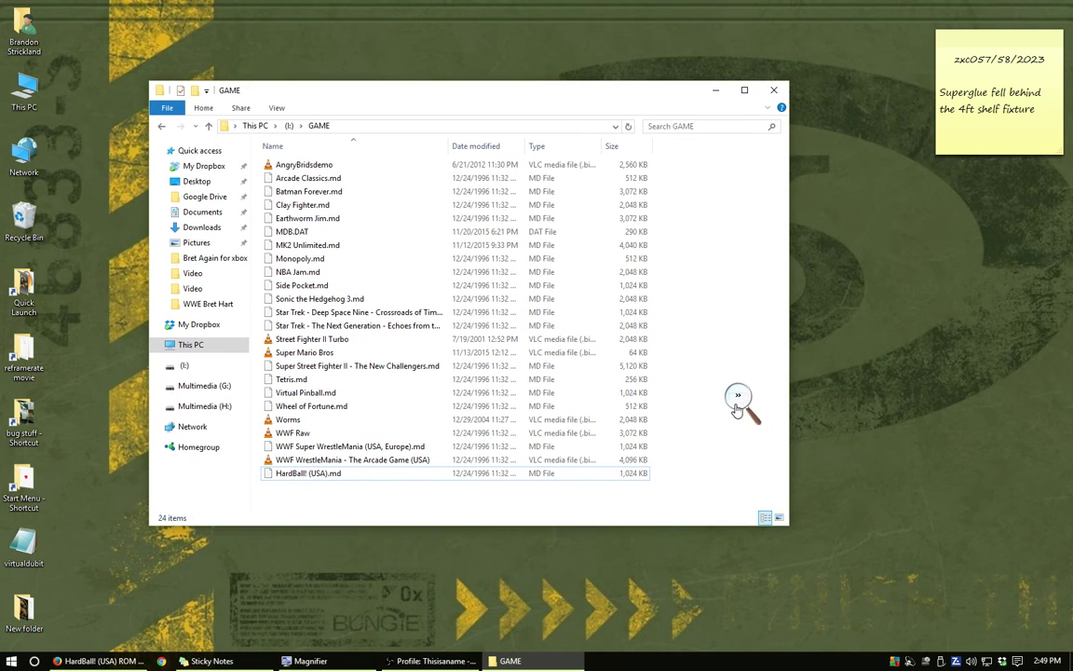
click(112, 661)
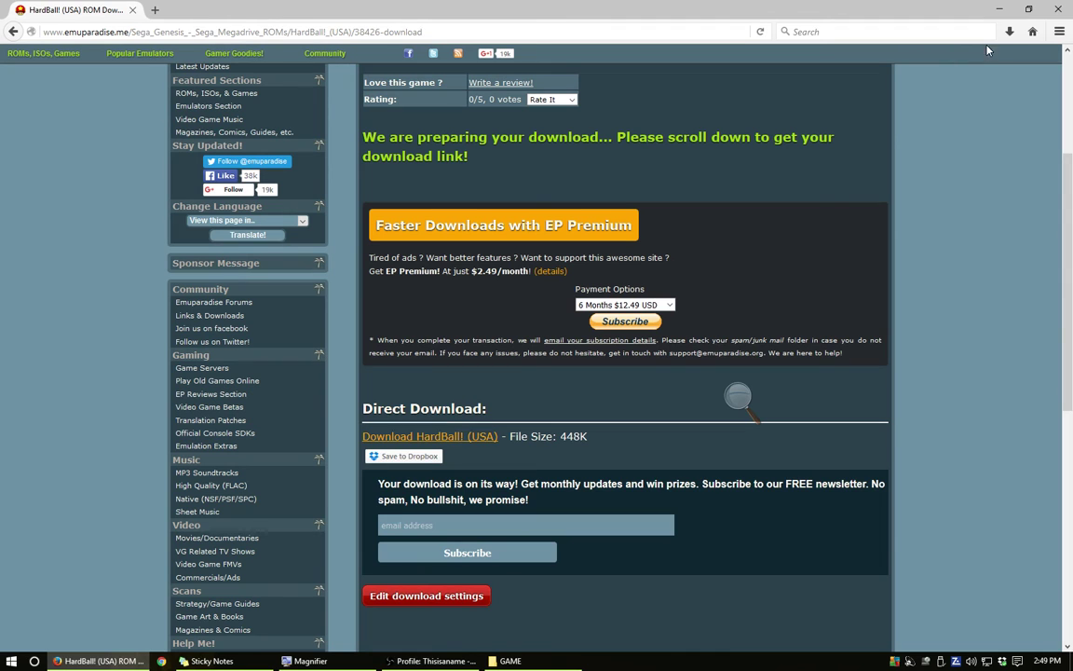
Step: Show Firefox's recent downloads and zoom the whole screen to 200% with Magnifier
click(1009, 31)
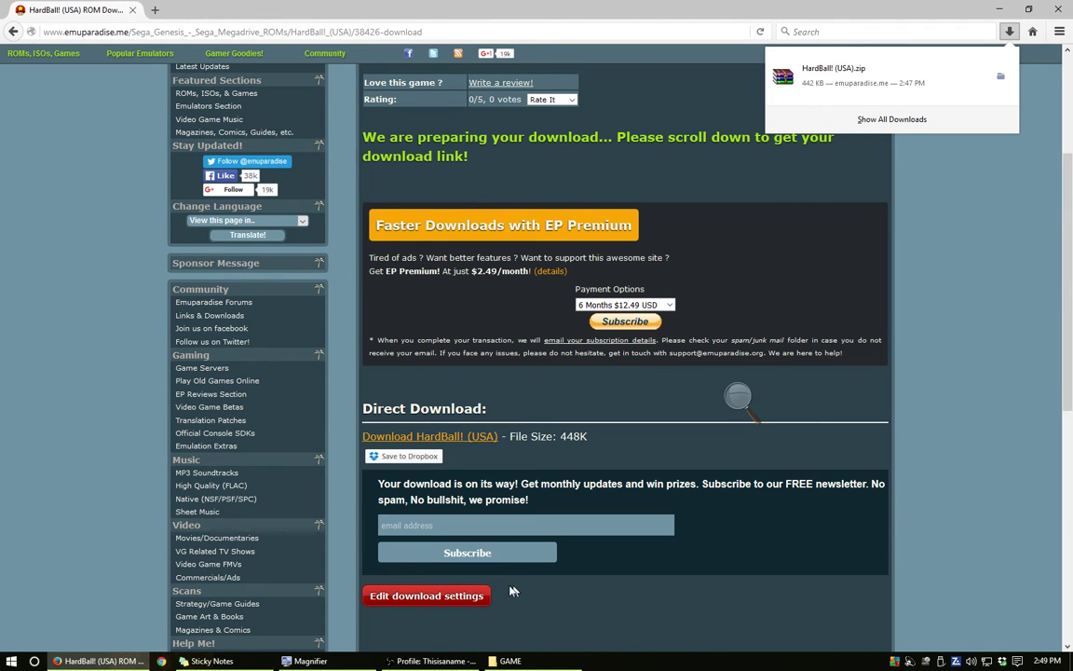
click(737, 396)
click(752, 404)
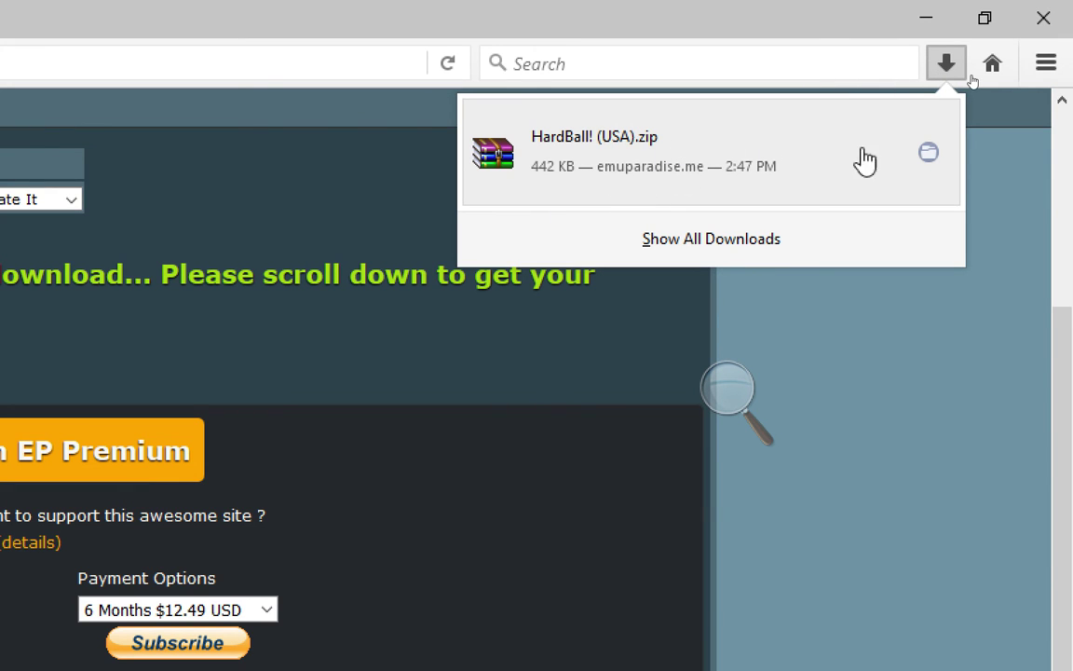
Step: Open the downloaded HardBall! (USA).zip in WinRAR and dismiss the licence reminder
right_click(683, 163)
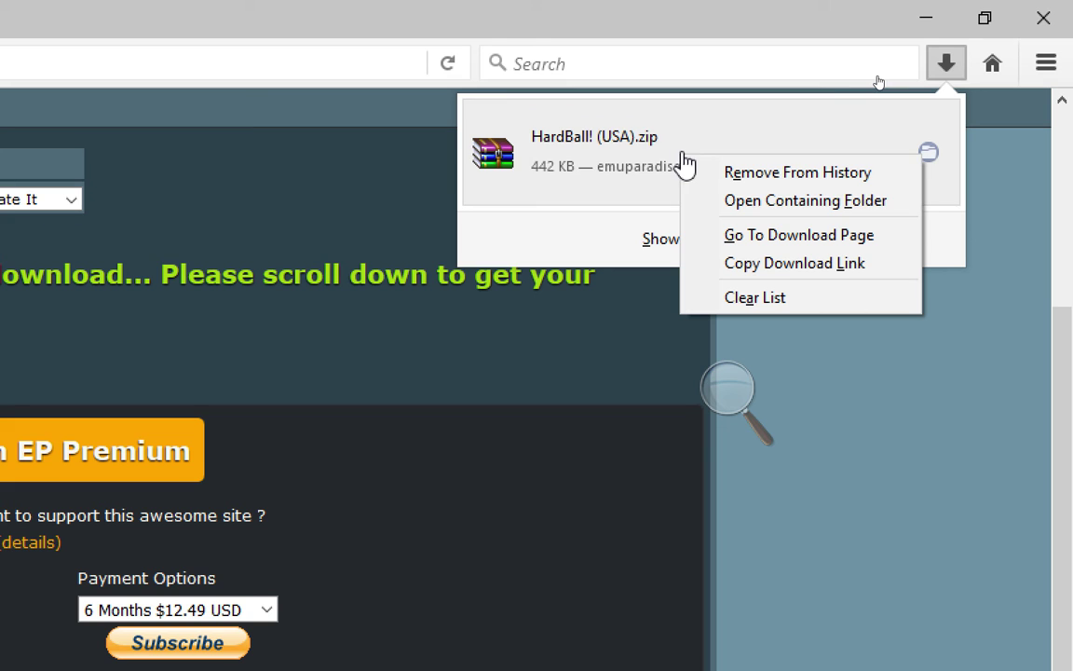
click(610, 147)
click(610, 149)
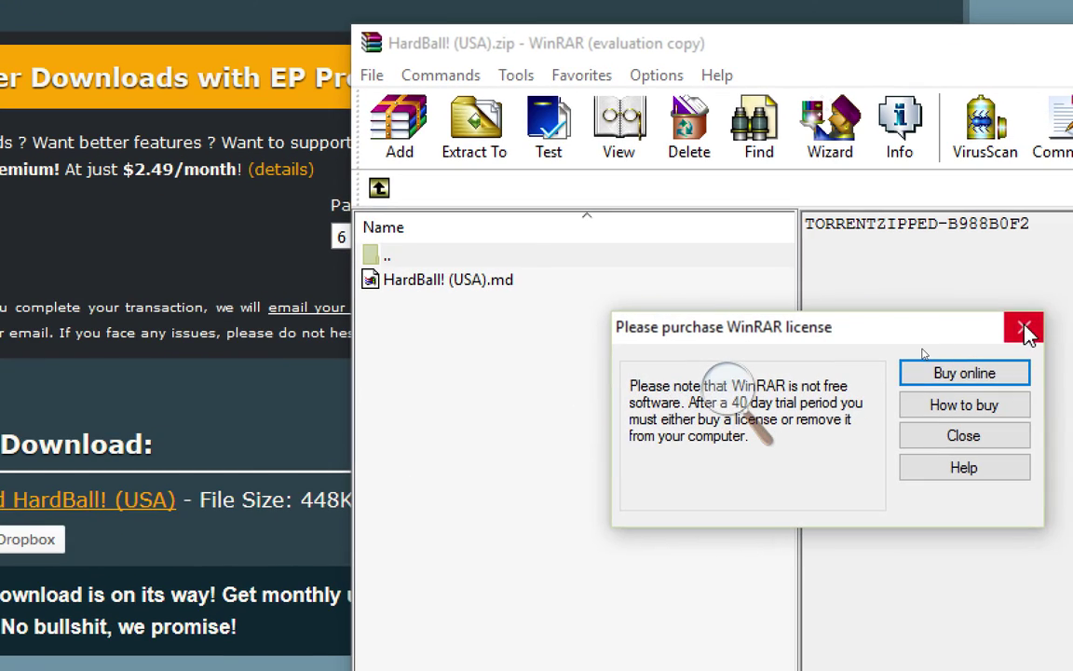
click(1024, 331)
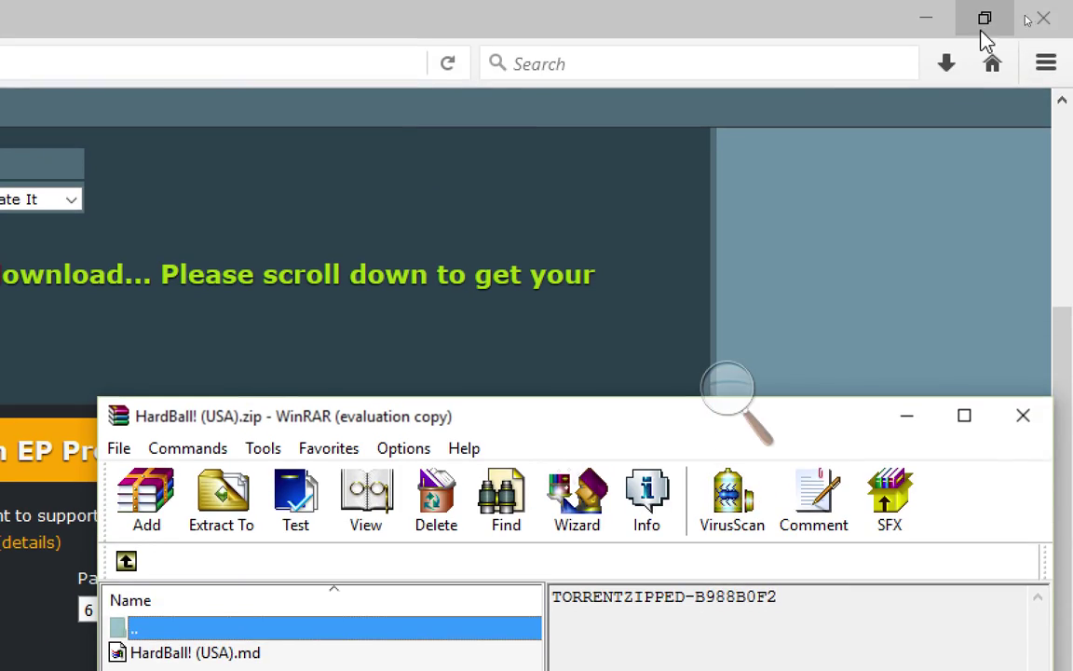
Step: Extract HardBall! (USA).md into GAME again, replacing the existing copy, and bring GAME forward
click(918, 19)
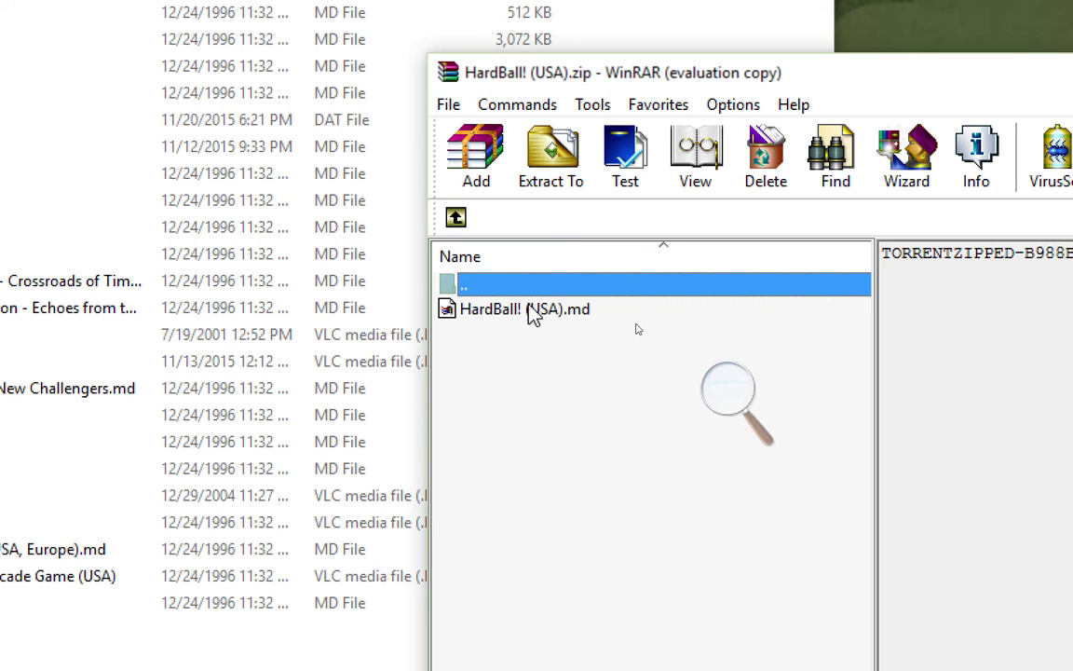
drag(533, 313, 235, 485)
click(177, 132)
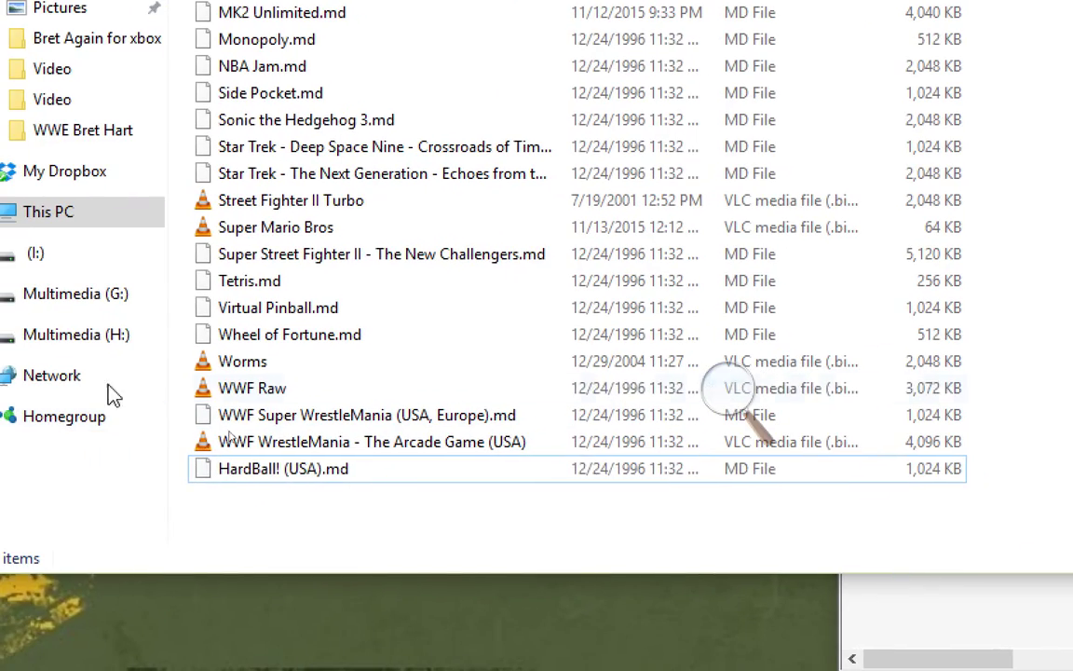
click(1, 579)
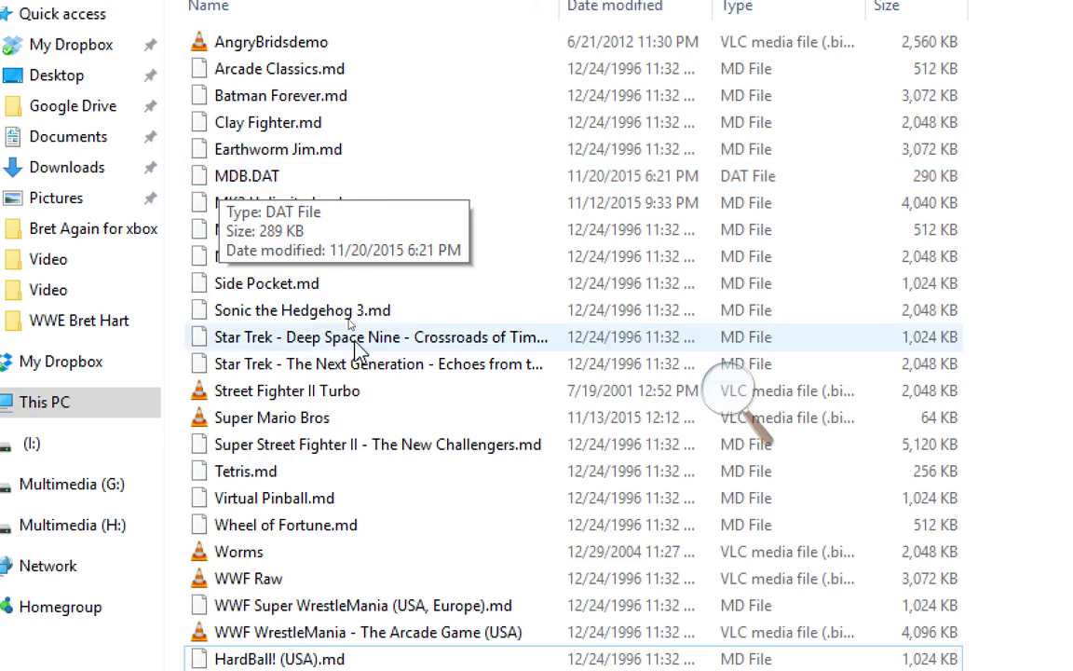
Step: Check HardBall! (USA).md in GAME, zoom Magnifier back to 100%, and return to the Firefox download page
click(387, 664)
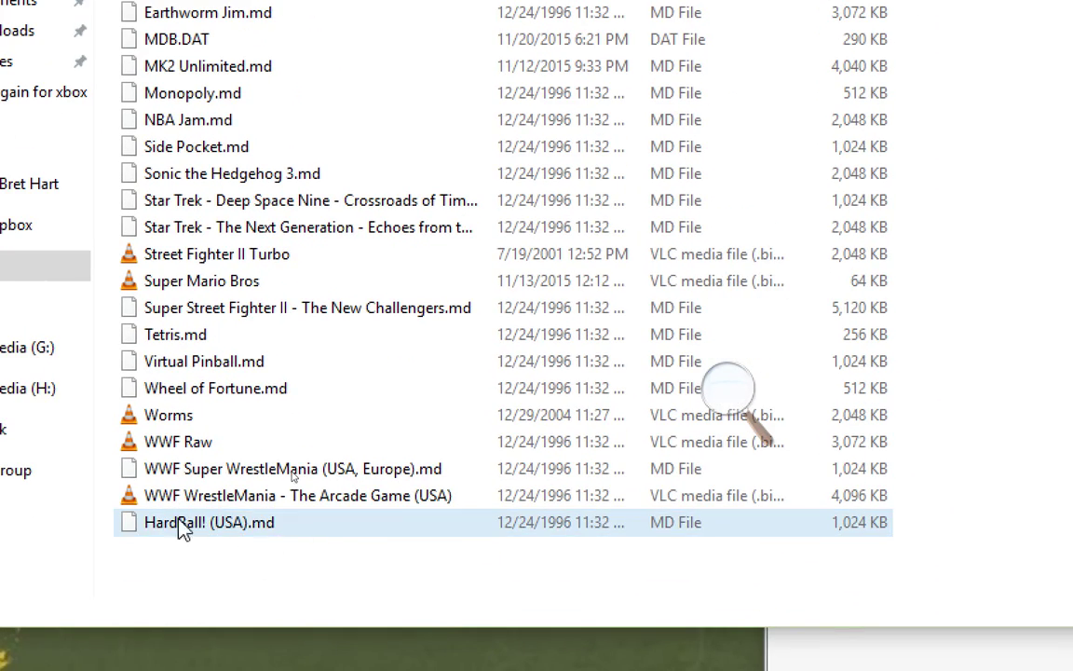
click(177, 558)
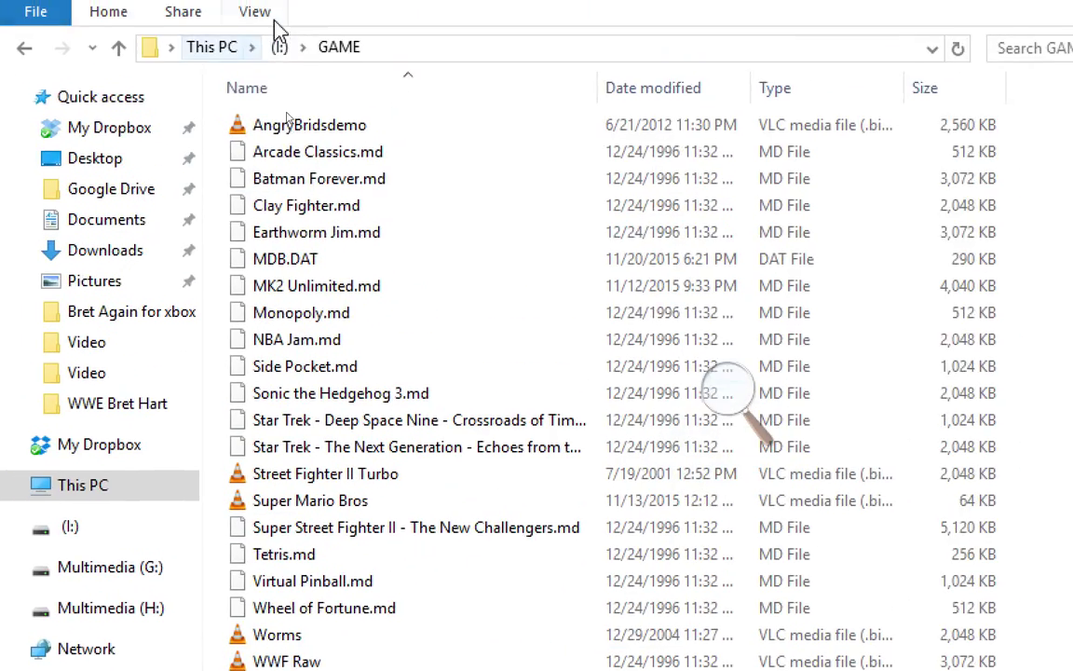
click(729, 396)
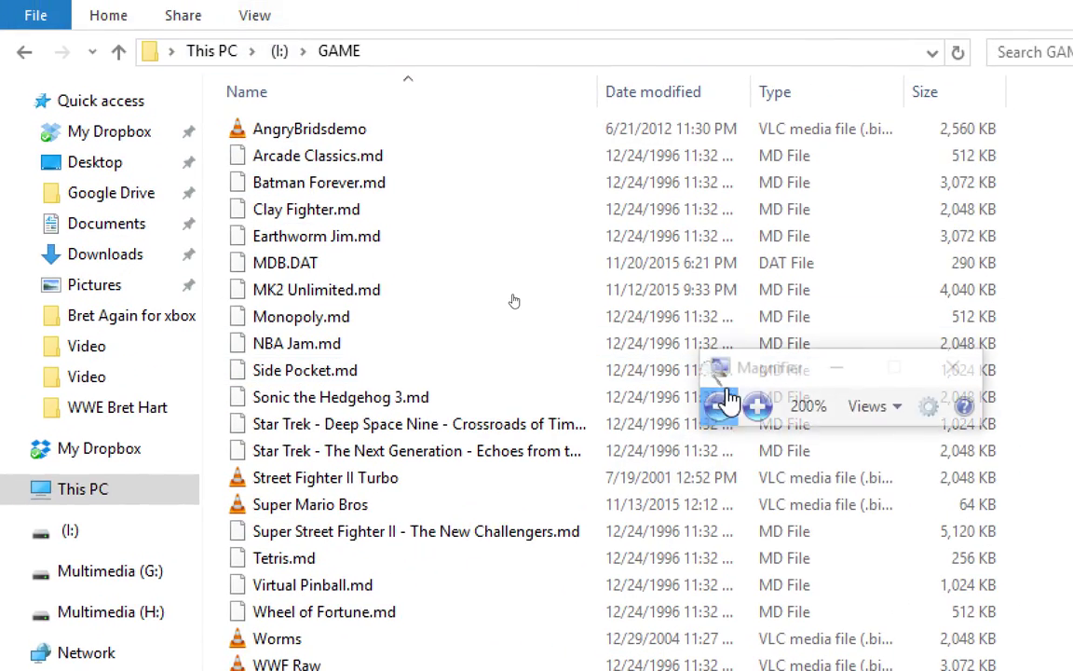
click(721, 407)
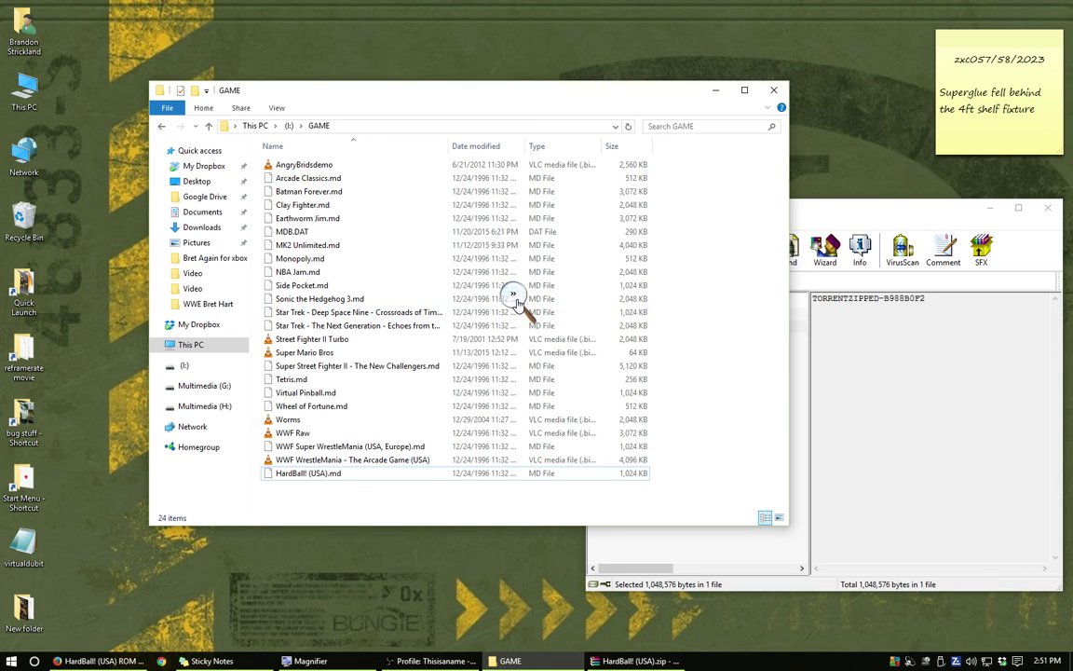
click(107, 662)
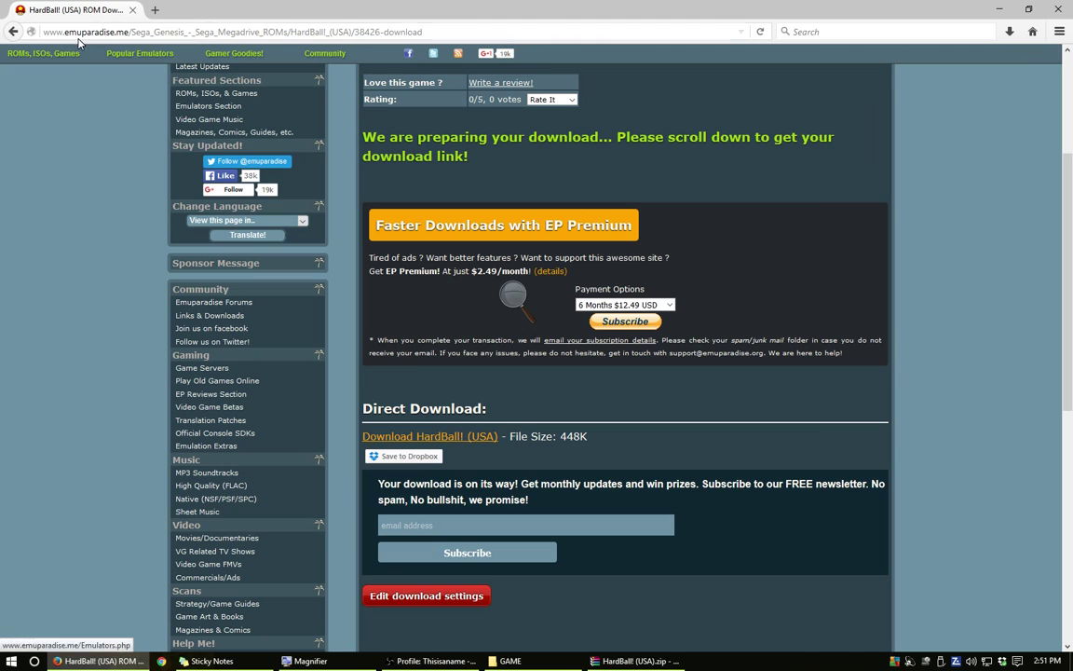